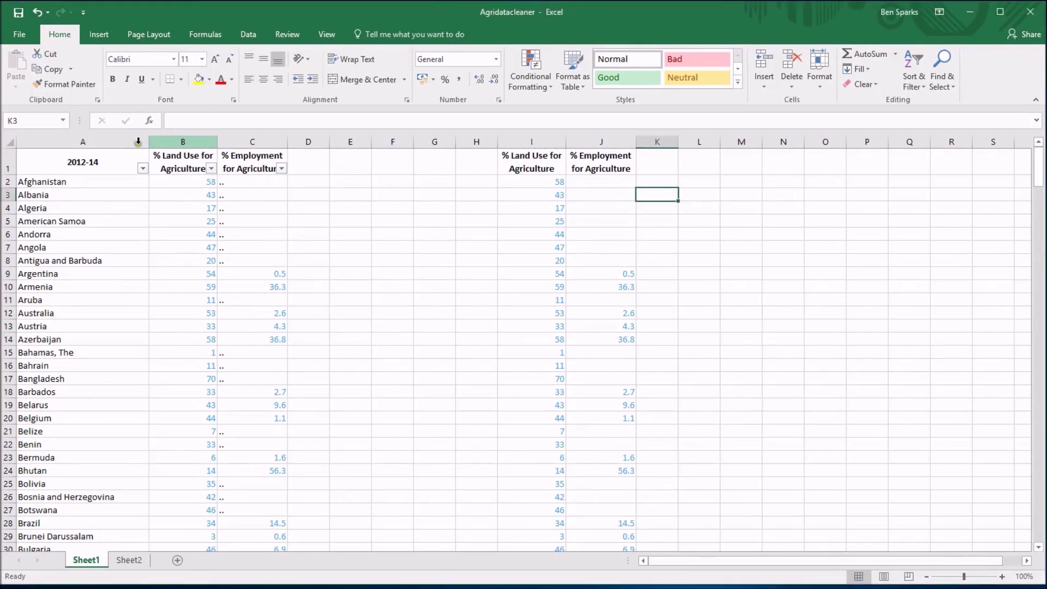
- Select the land-use and employment columns B and C as the chart's data
{"action": "left_click_drag", "start_coordinate": [138, 143], "coordinate": [240, 144]}
{"action": "left_click", "coordinate": [252, 209]}
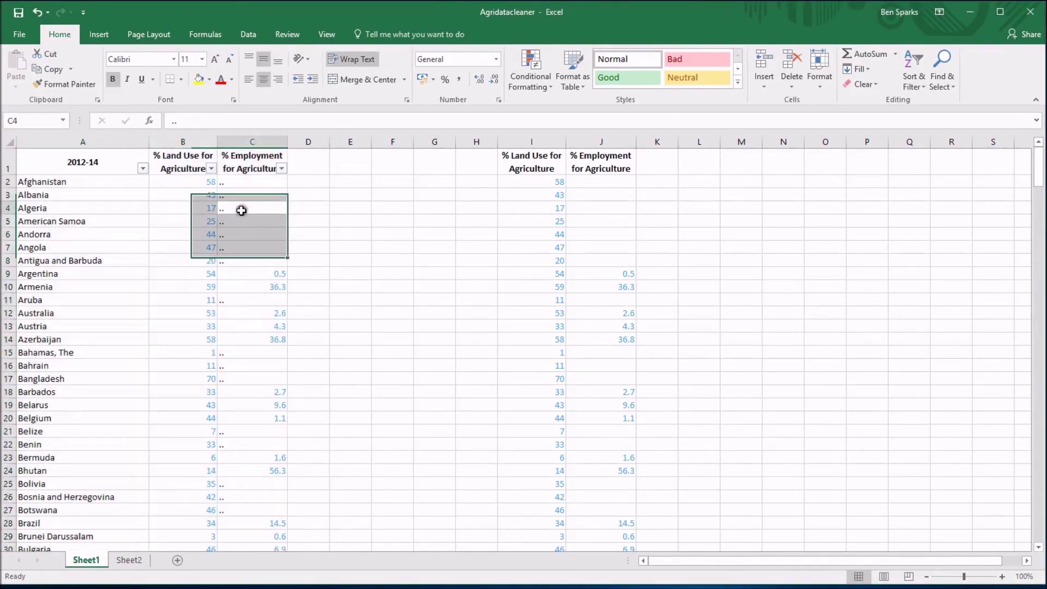
{"action": "left_click_drag", "start_coordinate": [235, 184], "coordinate": [235, 259]}
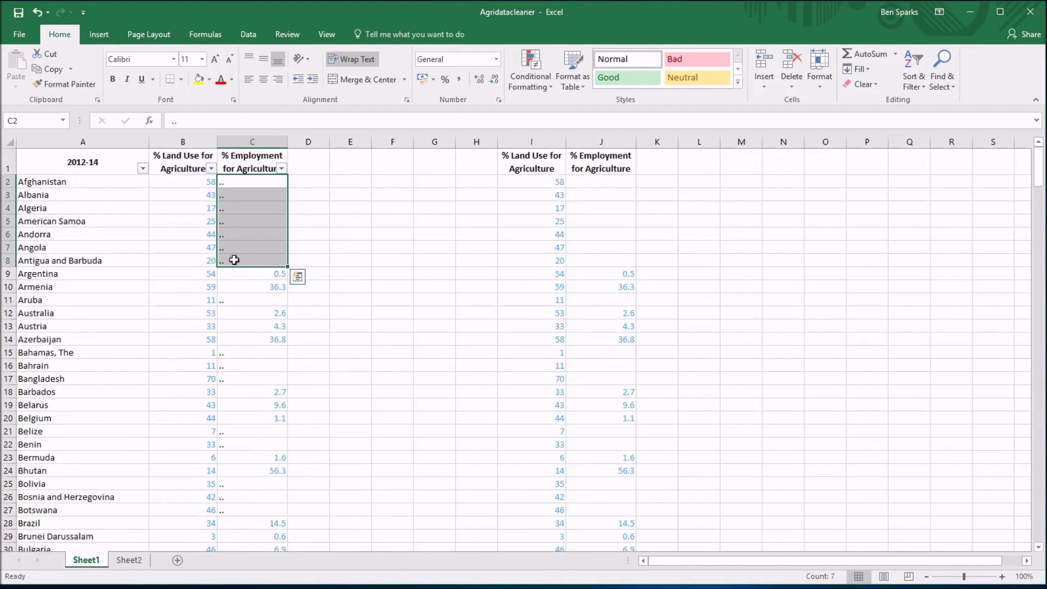
{"action": "left_click", "coordinate": [300, 196]}
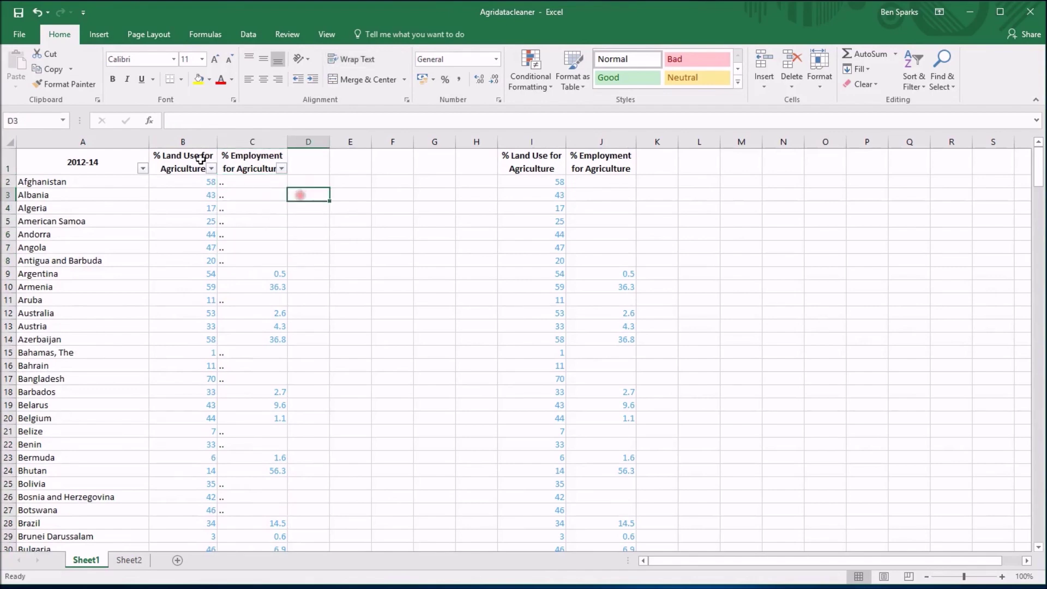
{"action": "left_click_drag", "start_coordinate": [184, 140], "coordinate": [235, 141]}
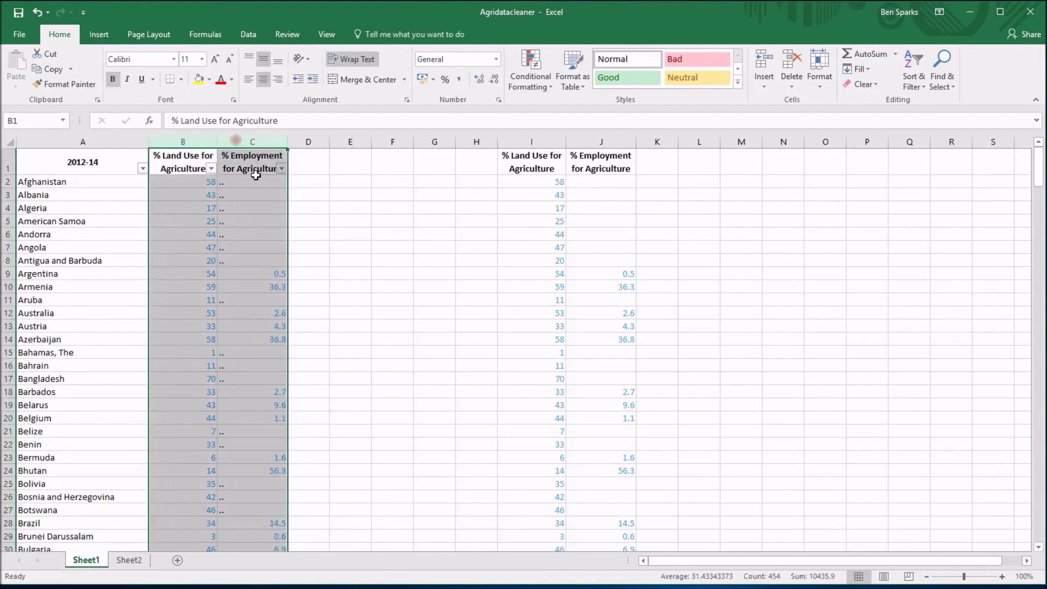
{"action": "left_click", "coordinate": [102, 36]}
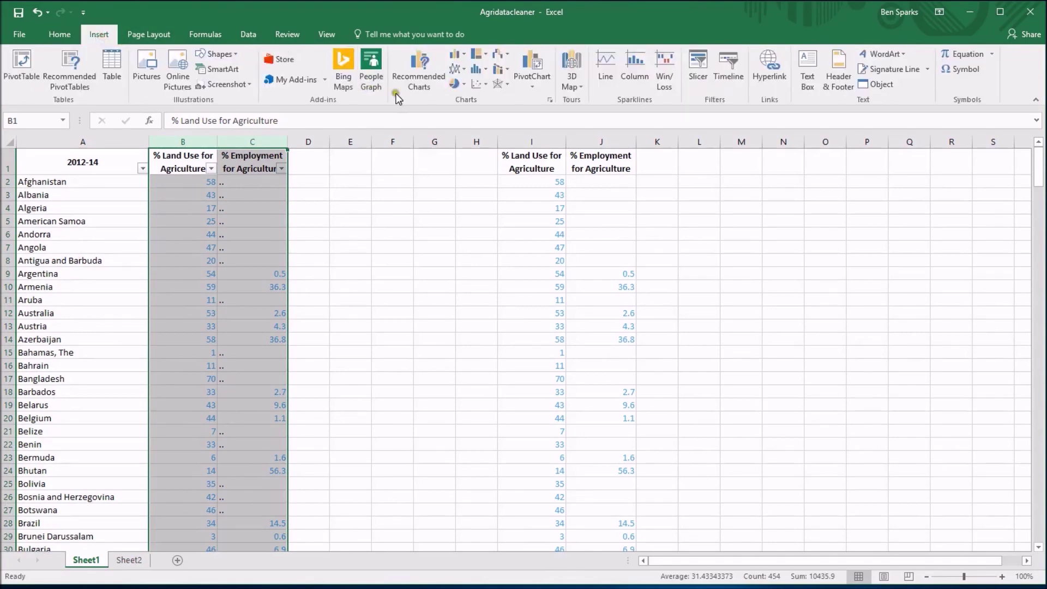
- Insert a plain scatter chart of columns B and C, moved up-left and narrowed
{"action": "left_click", "coordinate": [477, 85]}
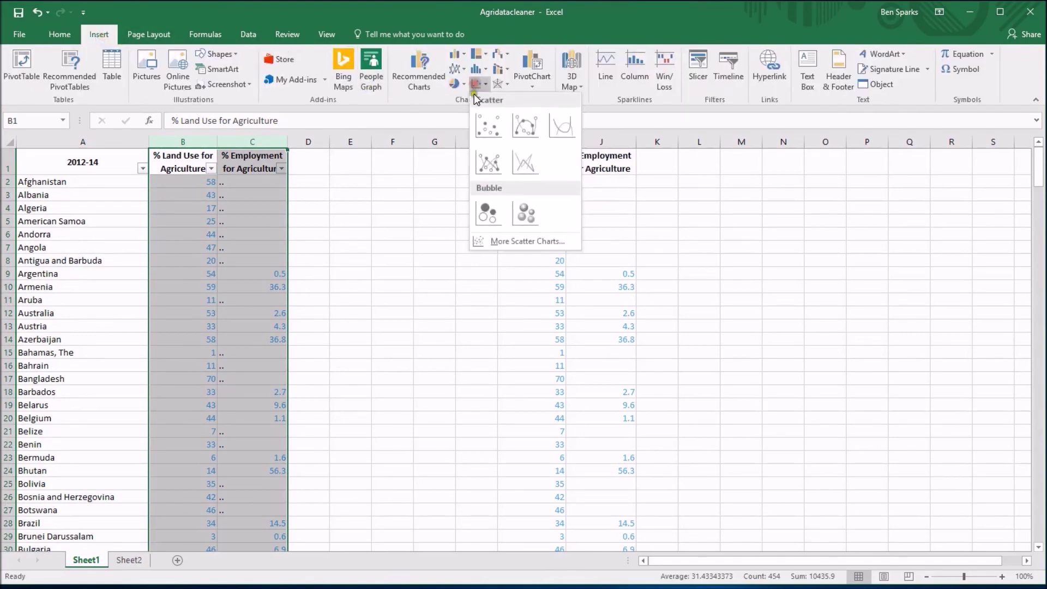
{"action": "left_click", "coordinate": [483, 123]}
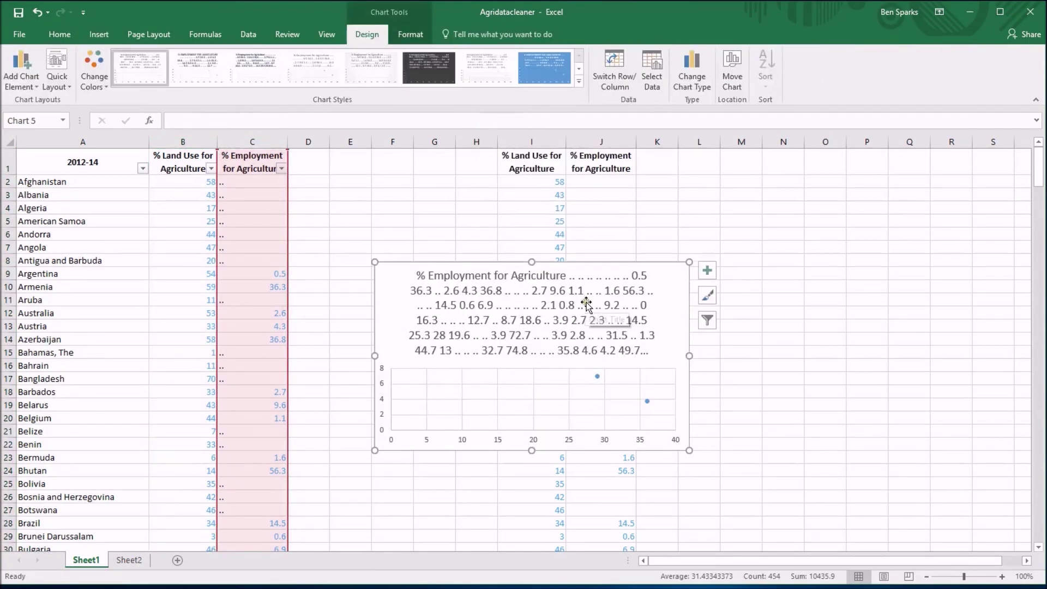
{"action": "left_click_drag", "start_coordinate": [679, 304], "coordinate": [596, 290]}
{"action": "left_click_drag", "start_coordinate": [605, 341], "coordinate": [493, 341]}
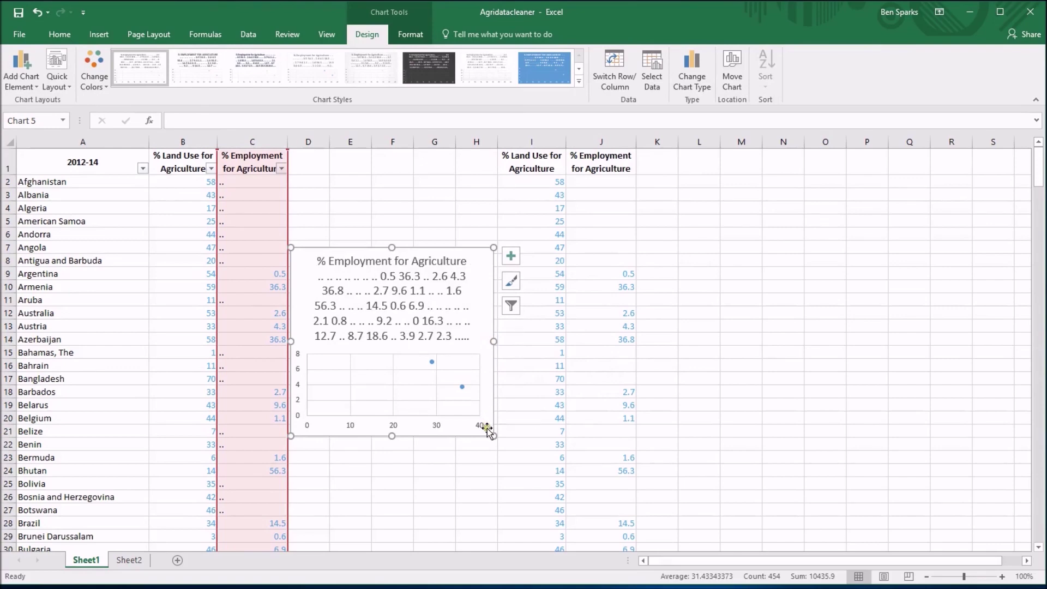
- Delete the chart's title and inspect its two-point data series
{"action": "left_click", "coordinate": [416, 302]}
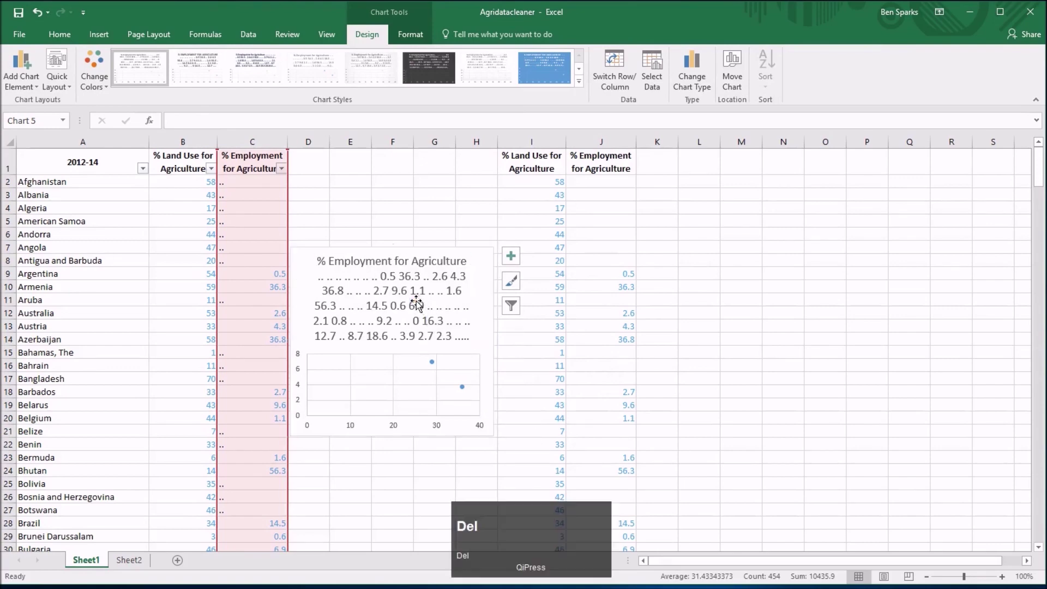
{"action": "key", "text": "Delete"}
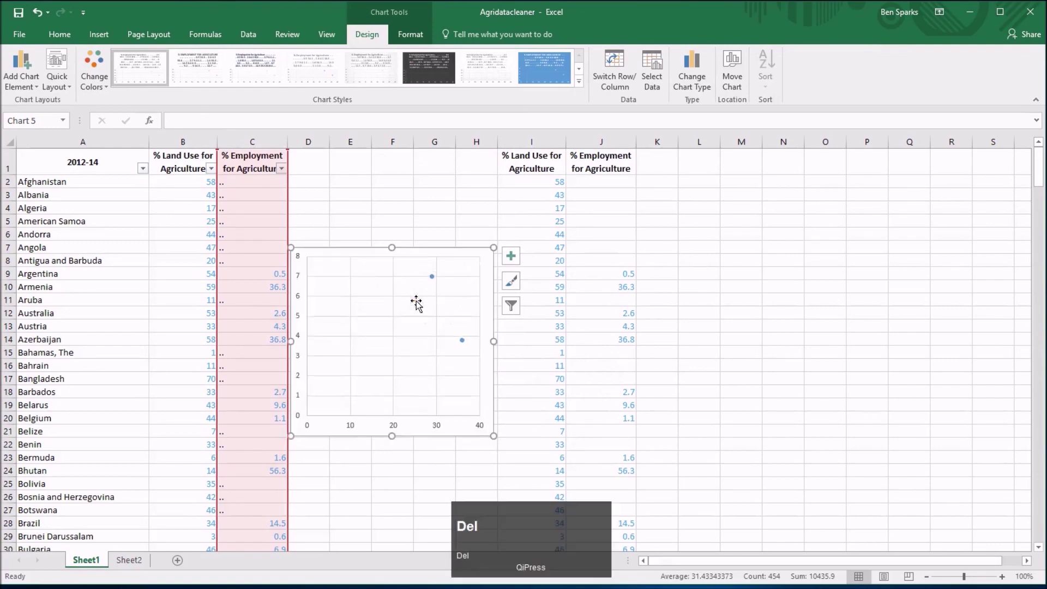
{"action": "left_click", "coordinate": [432, 276]}
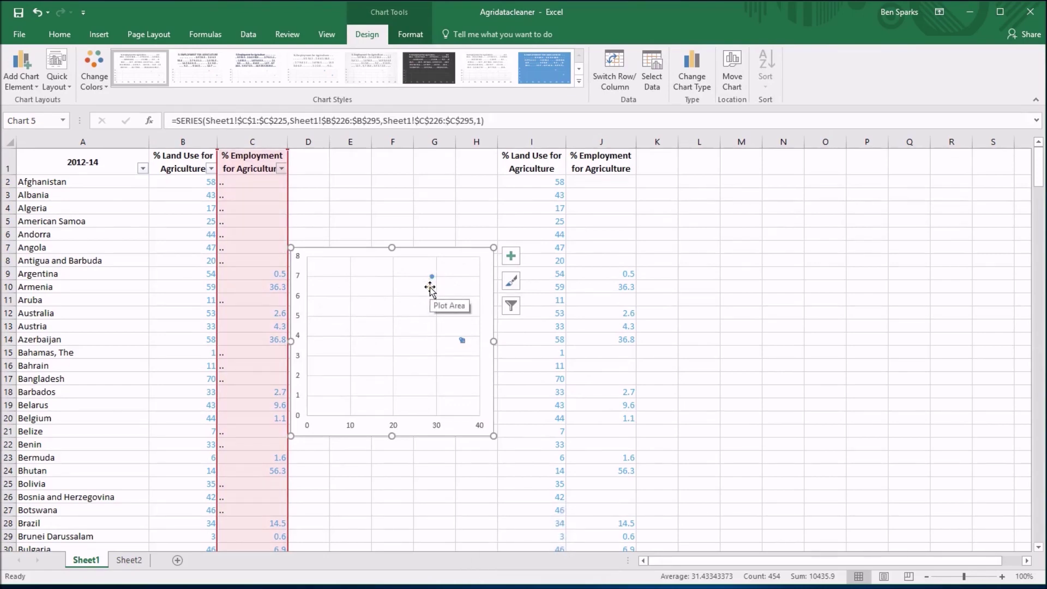
{"action": "left_click", "coordinate": [490, 399]}
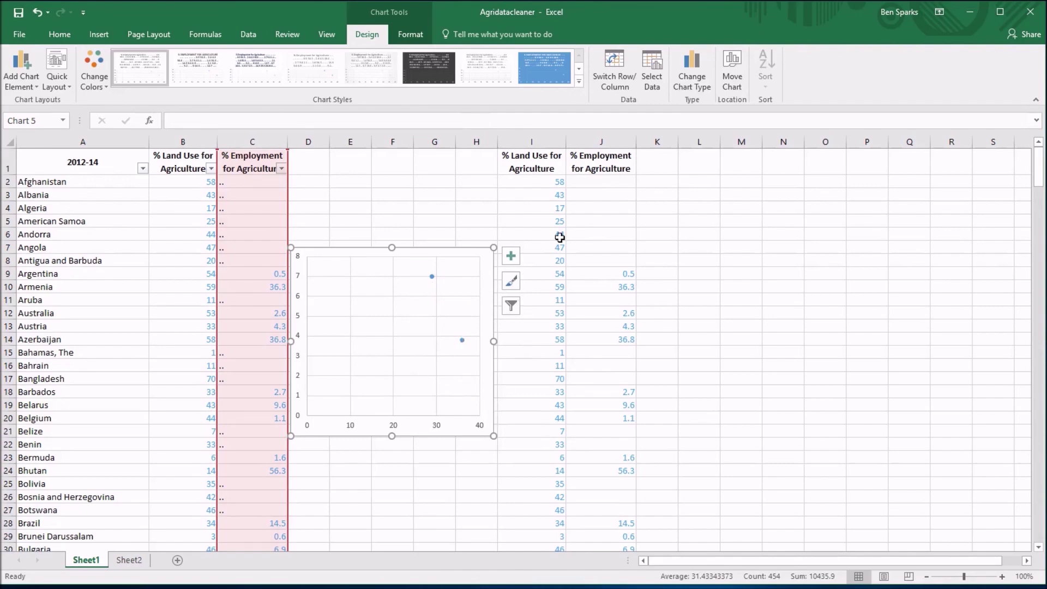
{"action": "left_click", "coordinate": [655, 75]}
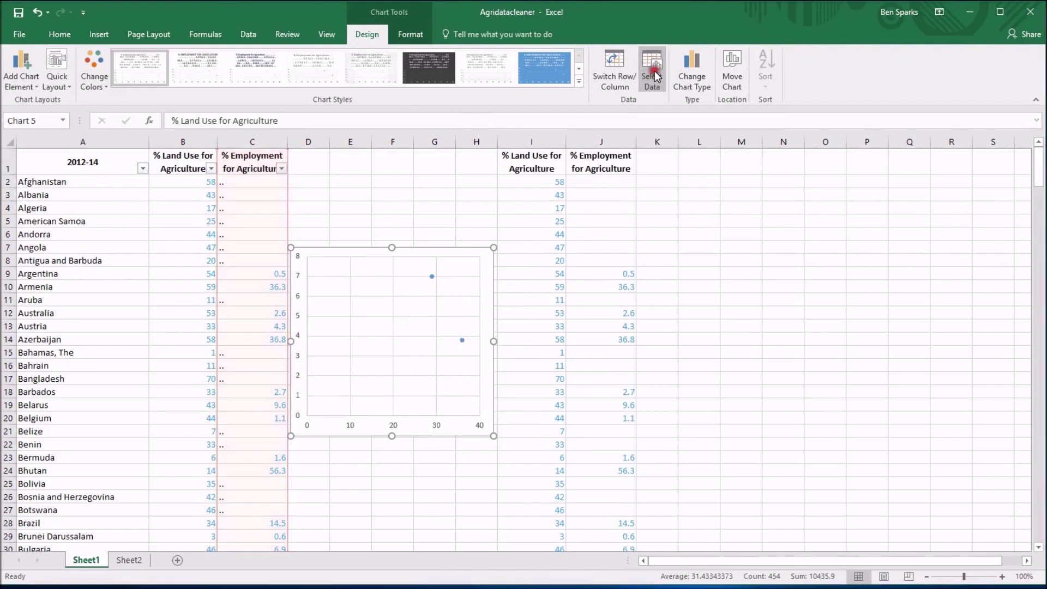
{"action": "left_click_drag", "start_coordinate": [234, 283], "coordinate": [257, 263]}
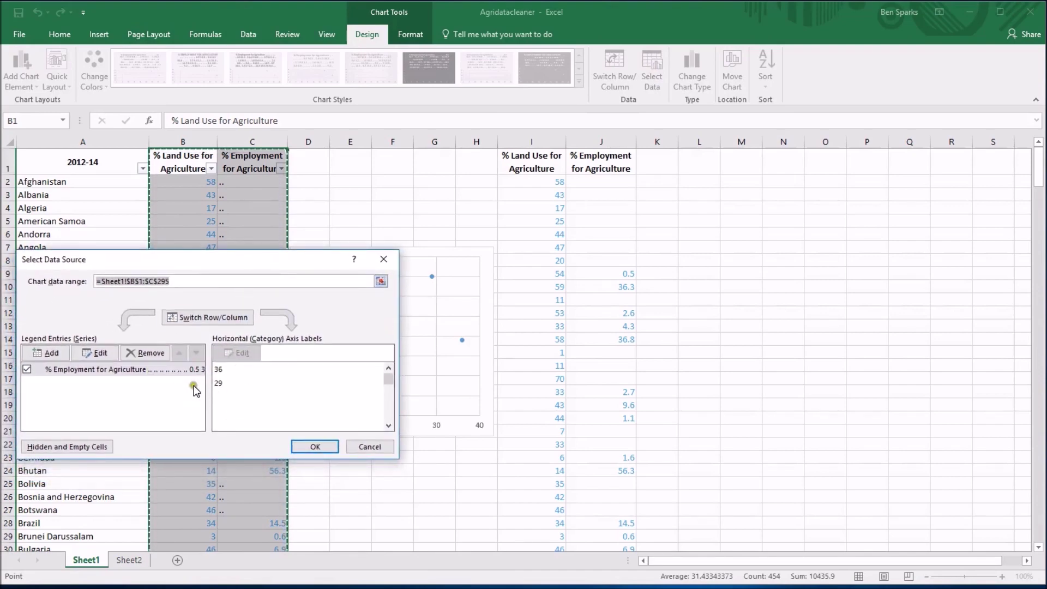
{"action": "left_click", "coordinate": [218, 319]}
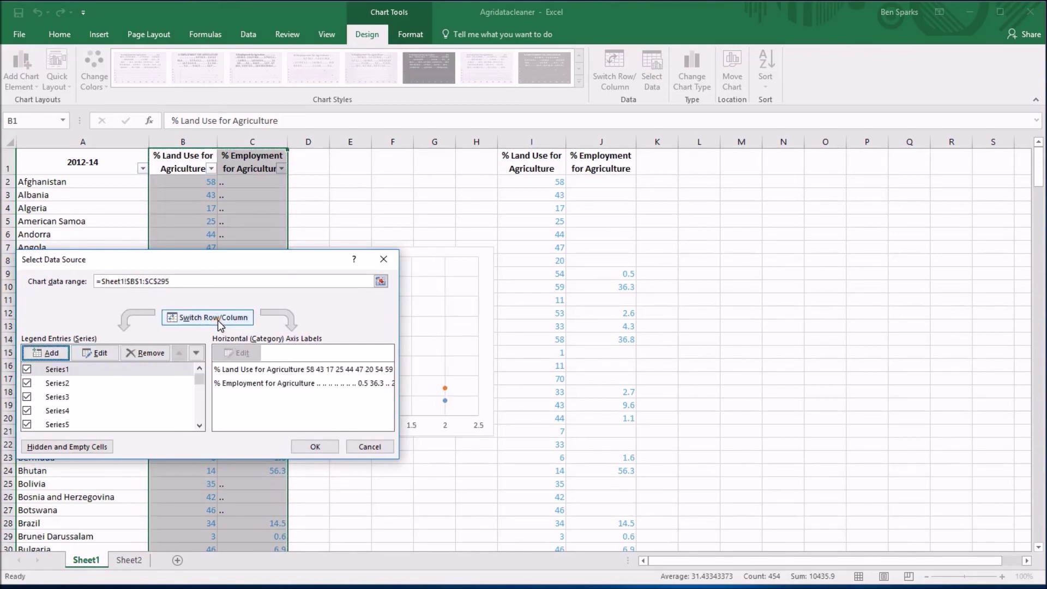
{"action": "left_click_drag", "start_coordinate": [284, 264], "coordinate": [306, 297]}
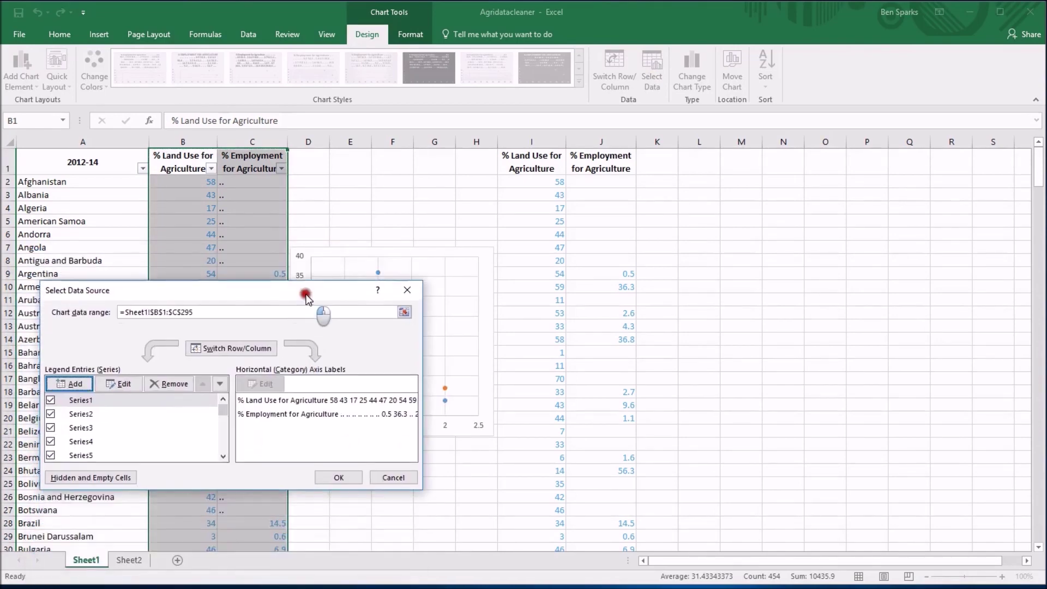
{"action": "left_click", "coordinate": [226, 349]}
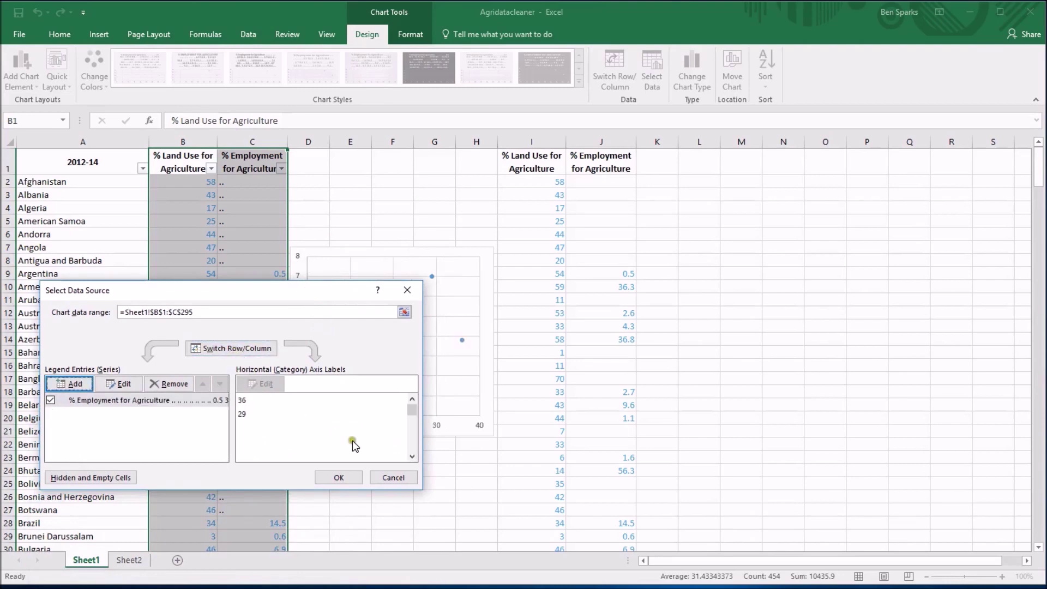
{"action": "left_click", "coordinate": [396, 479]}
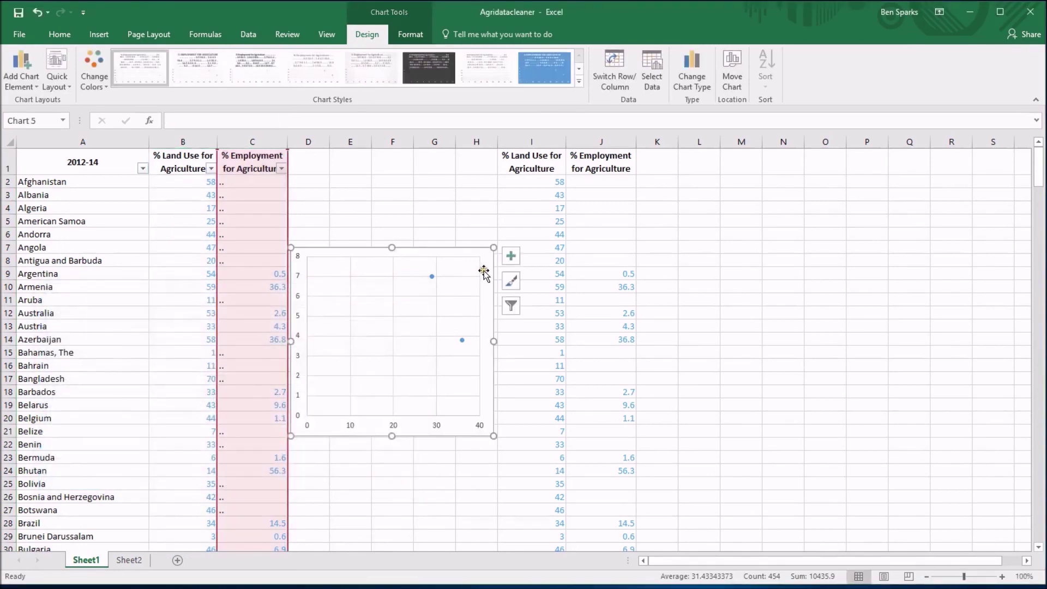
- Enter =CORREL(B:B,C:C) in cell D3, returning 0.322347
{"action": "left_click", "coordinate": [315, 196]}
{"action": "type", "text": "="}
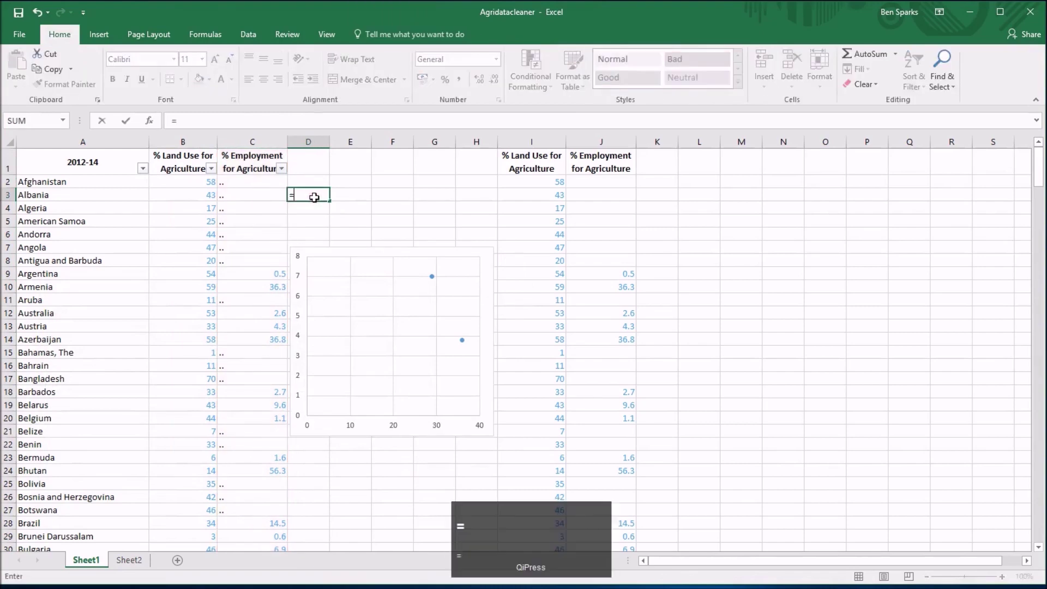
{"action": "type", "text": "cor"}
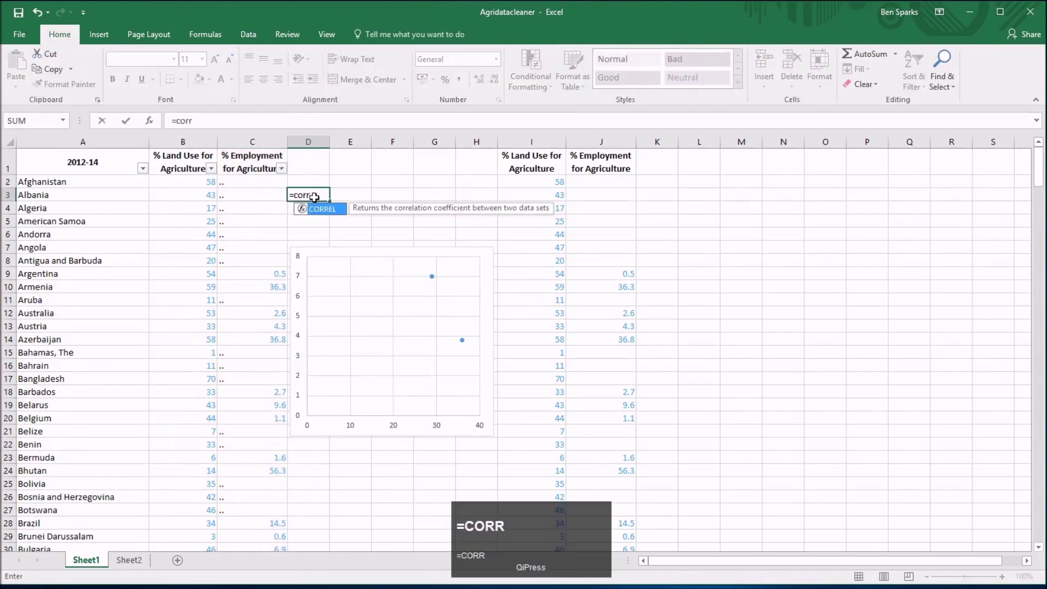
{"action": "type", "text": "r"}
{"action": "key", "text": "Tab"}
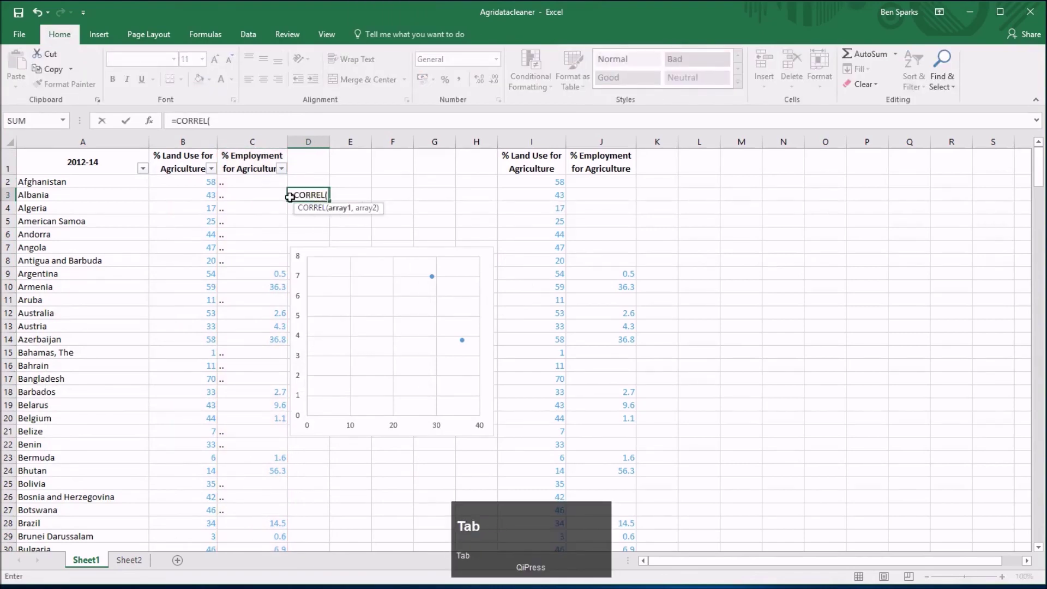
{"action": "left_click", "coordinate": [191, 143]}
{"action": "type", "text": ","}
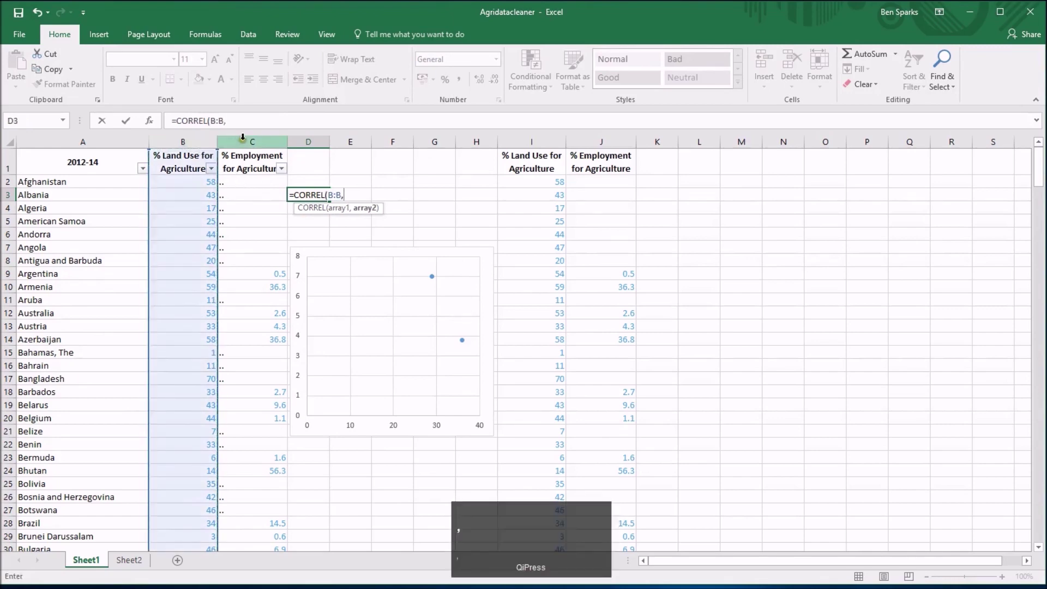
{"action": "left_click", "coordinate": [243, 137]}
{"action": "type", "text": ")"}
{"action": "key", "text": "Return"}
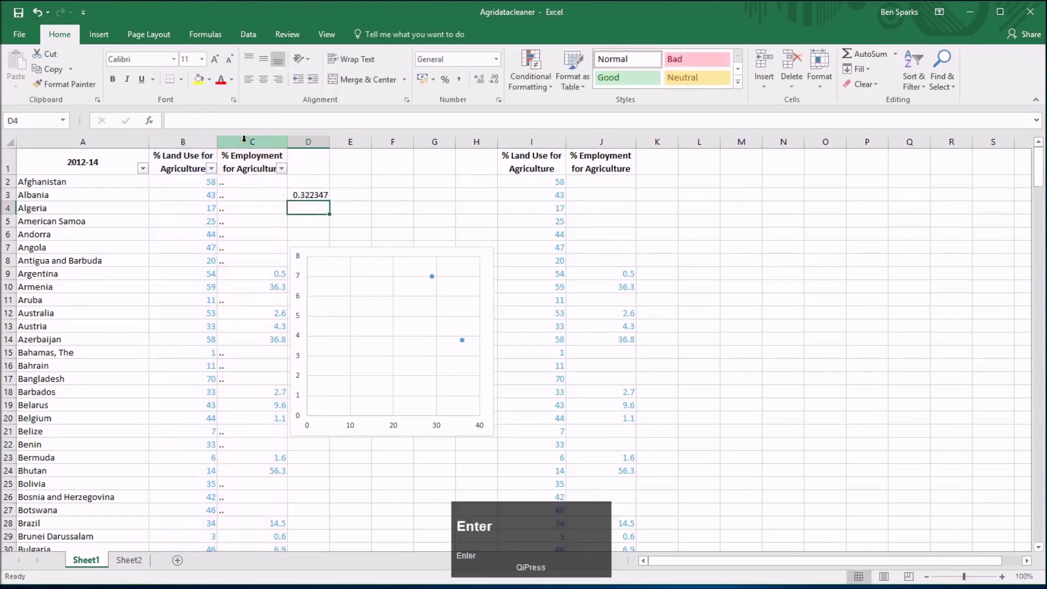
{"action": "left_click", "coordinate": [311, 196]}
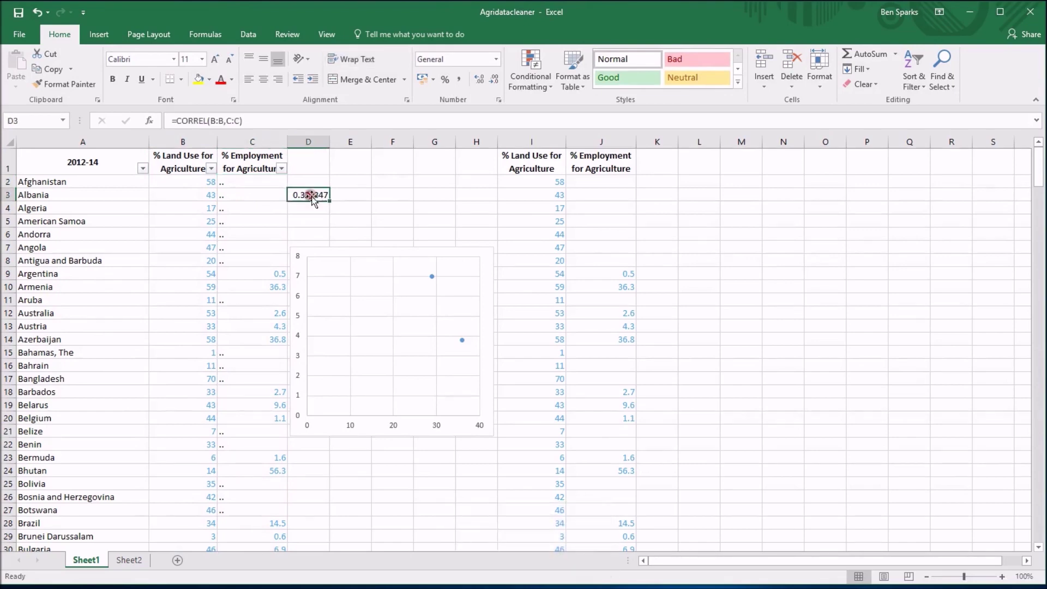
- Compare with Sheet2's correlation cell and chart, then inspect Sheet1's missing cells C4 and C5
{"action": "left_click", "coordinate": [129, 561]}
{"action": "left_click", "coordinate": [411, 181]}
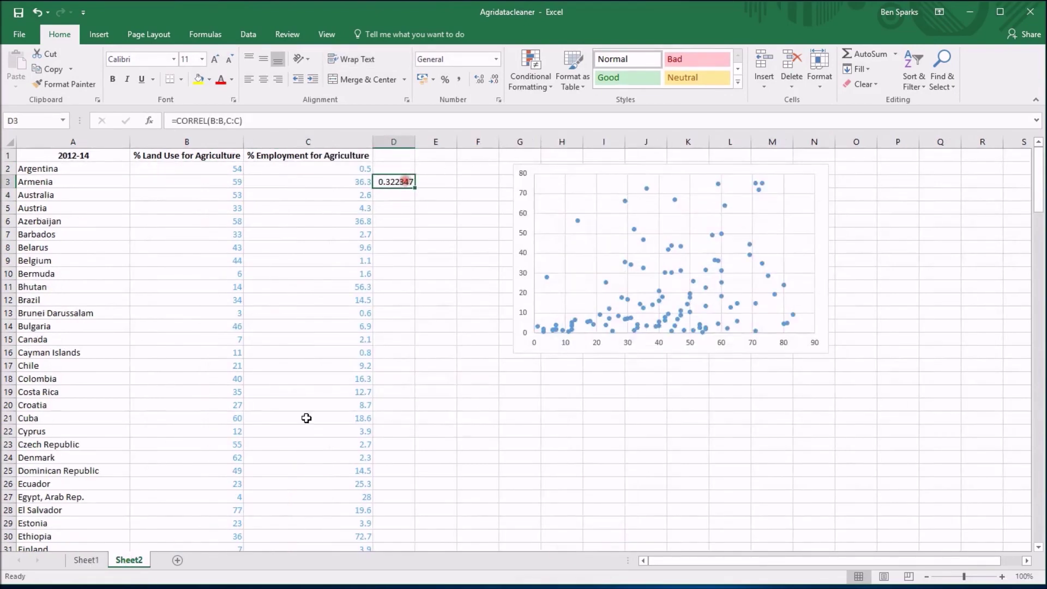
{"action": "left_click", "coordinate": [591, 252]}
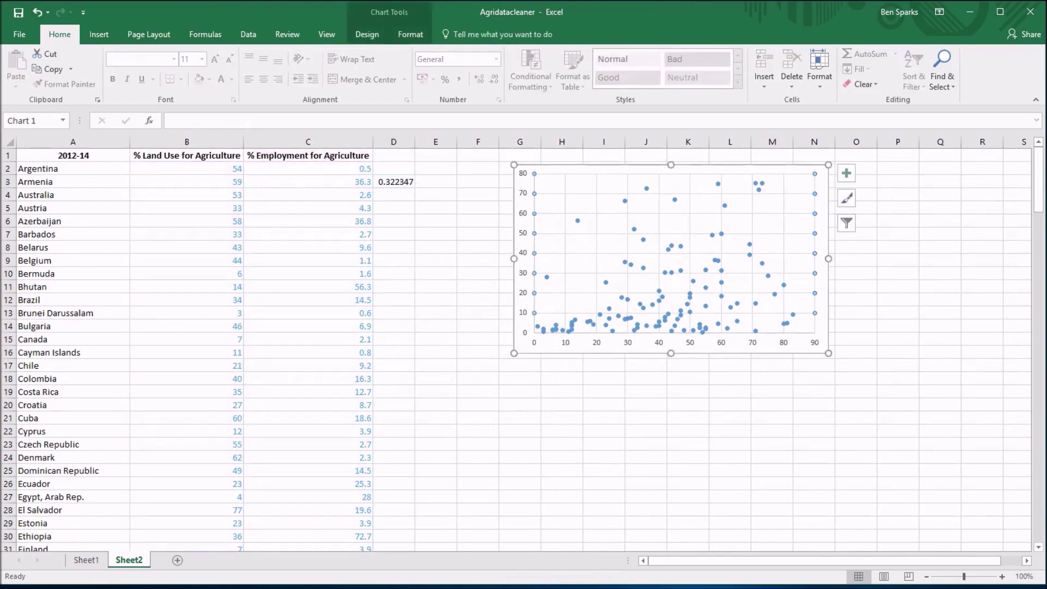
{"action": "left_click", "coordinate": [86, 560]}
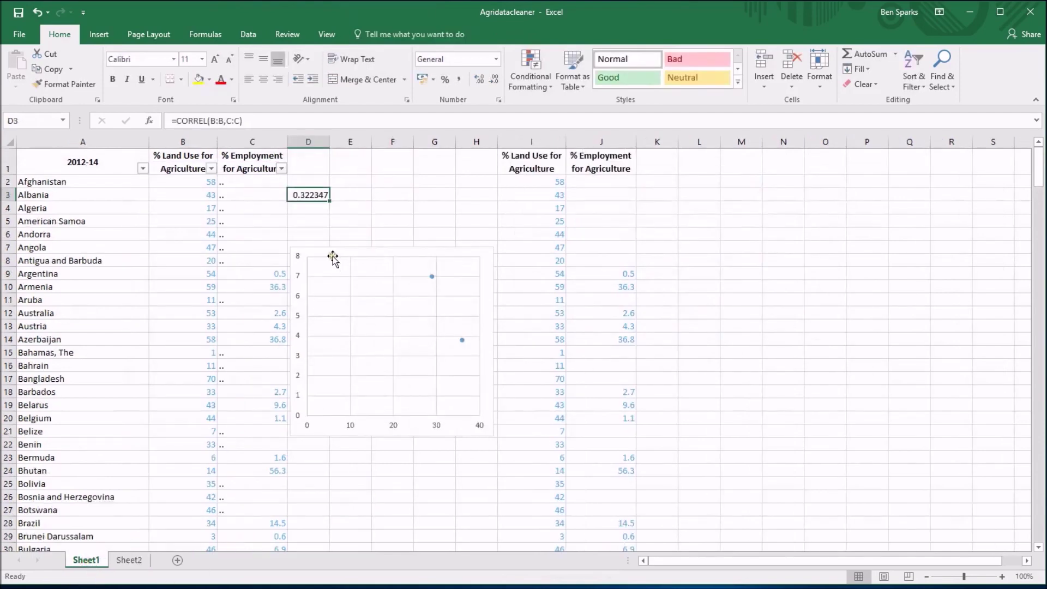
{"action": "left_click", "coordinate": [243, 208]}
{"action": "left_click", "coordinate": [239, 222]}
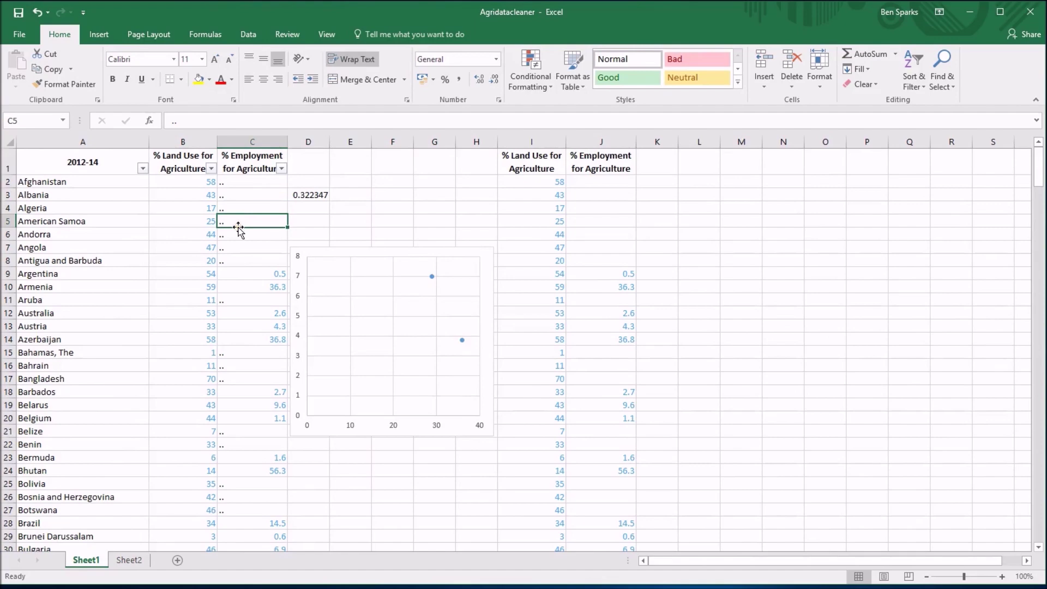
- Compare cleaned columns I:J with B:C, confirming J2 is blank where C2 holds '..'
{"action": "left_click_drag", "start_coordinate": [206, 141], "coordinate": [252, 142]}
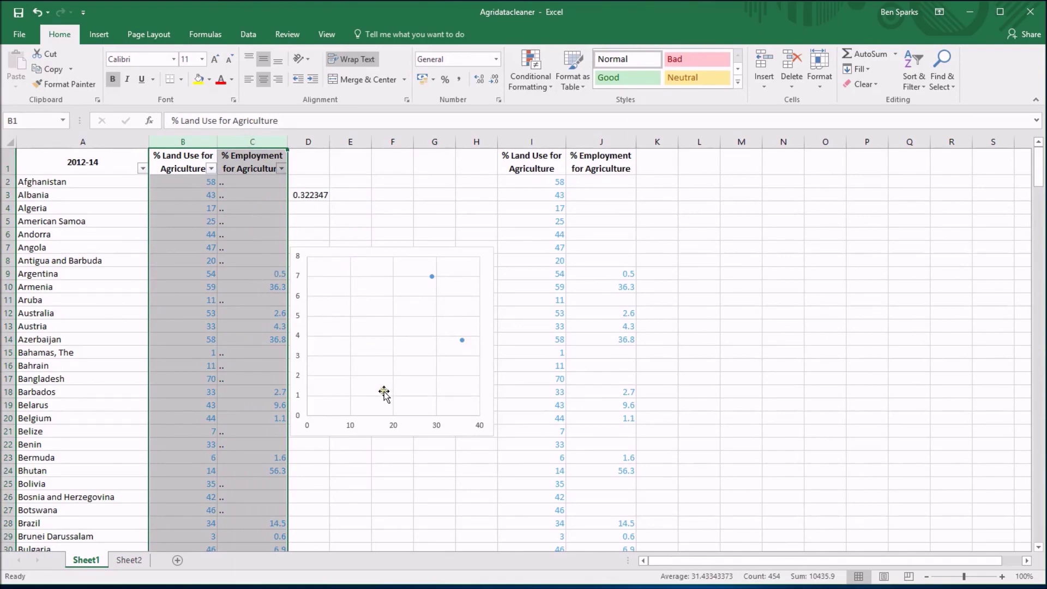
{"action": "left_click", "coordinate": [233, 222]}
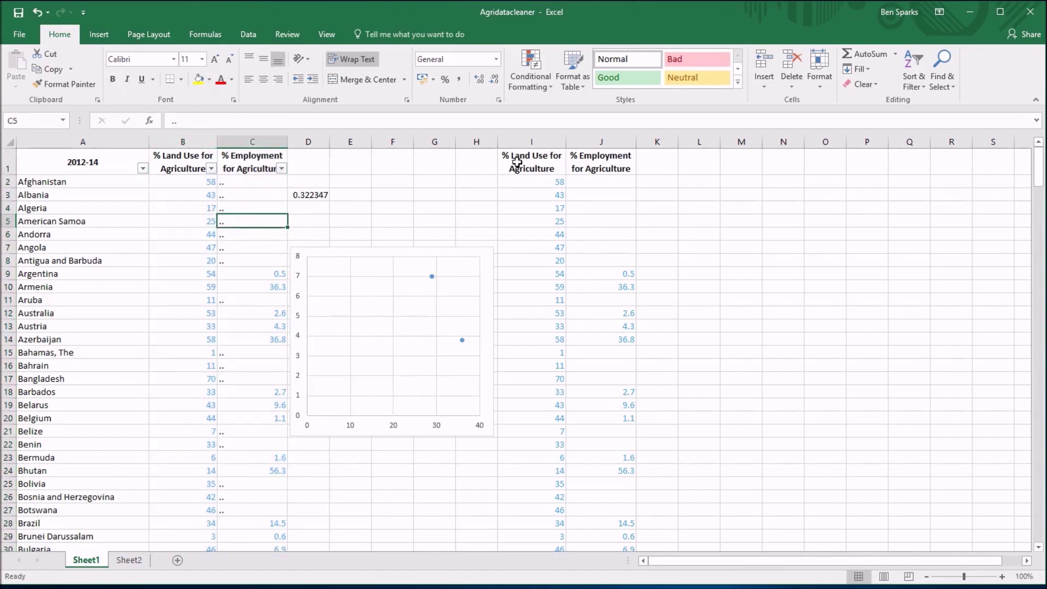
{"action": "left_click_drag", "start_coordinate": [532, 142], "coordinate": [597, 142]}
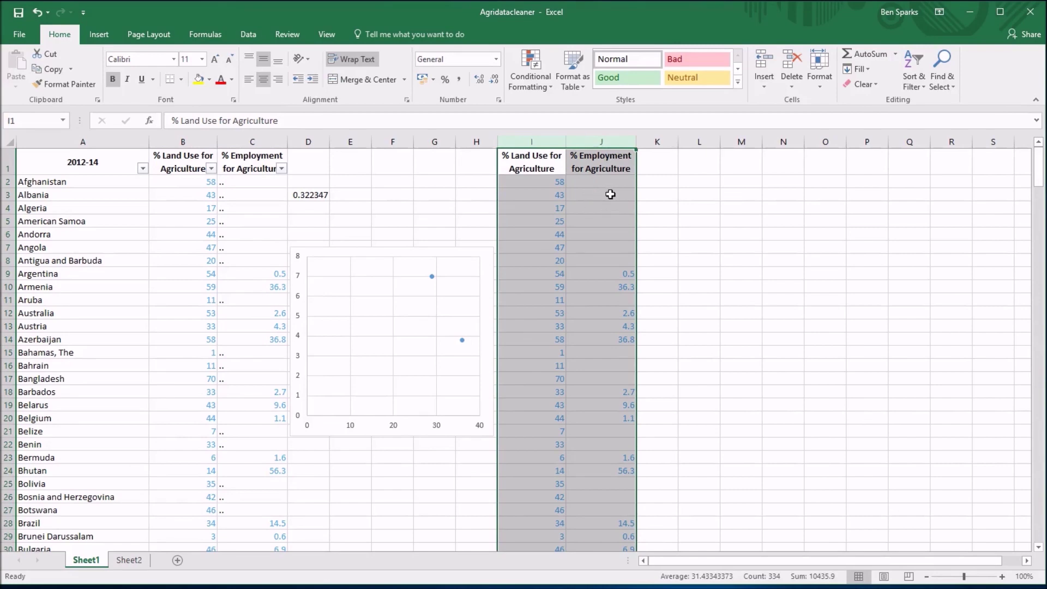
{"action": "left_click", "coordinate": [598, 182]}
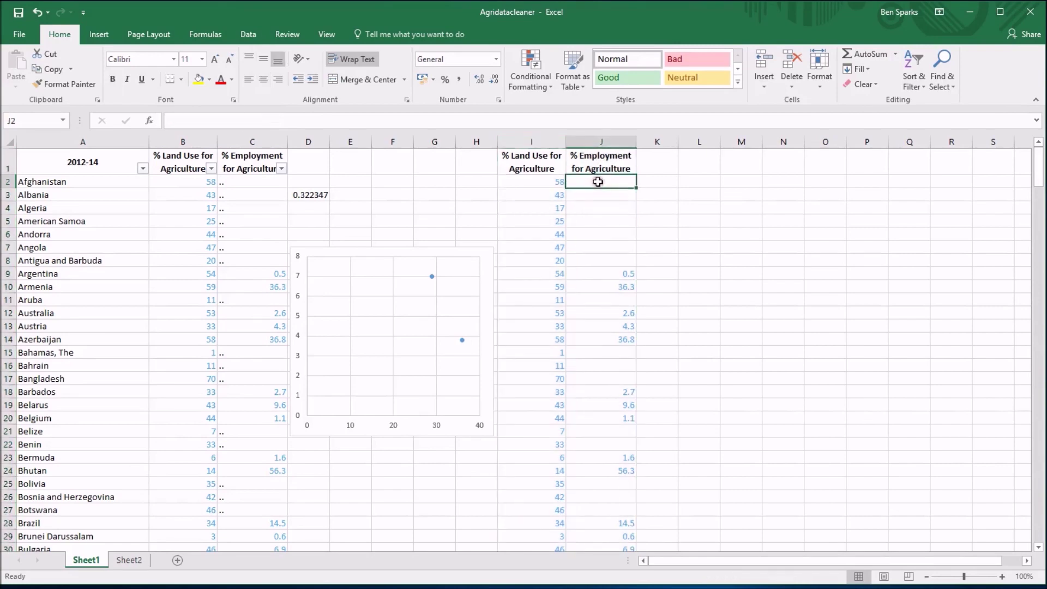
{"action": "left_click", "coordinate": [246, 183]}
{"action": "left_click", "coordinate": [593, 182]}
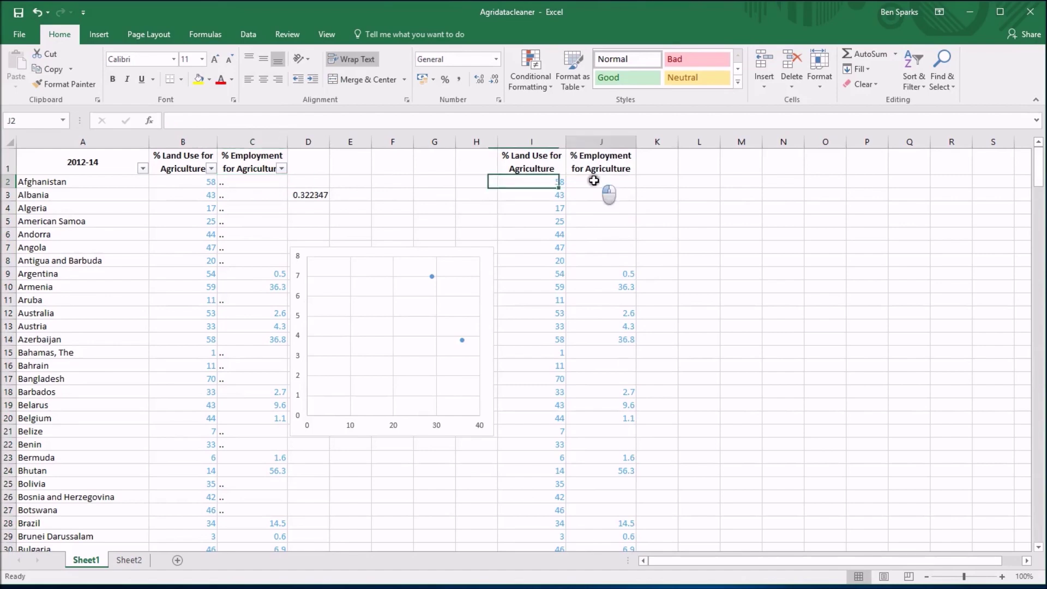
{"action": "left_click", "coordinate": [951, 87]}
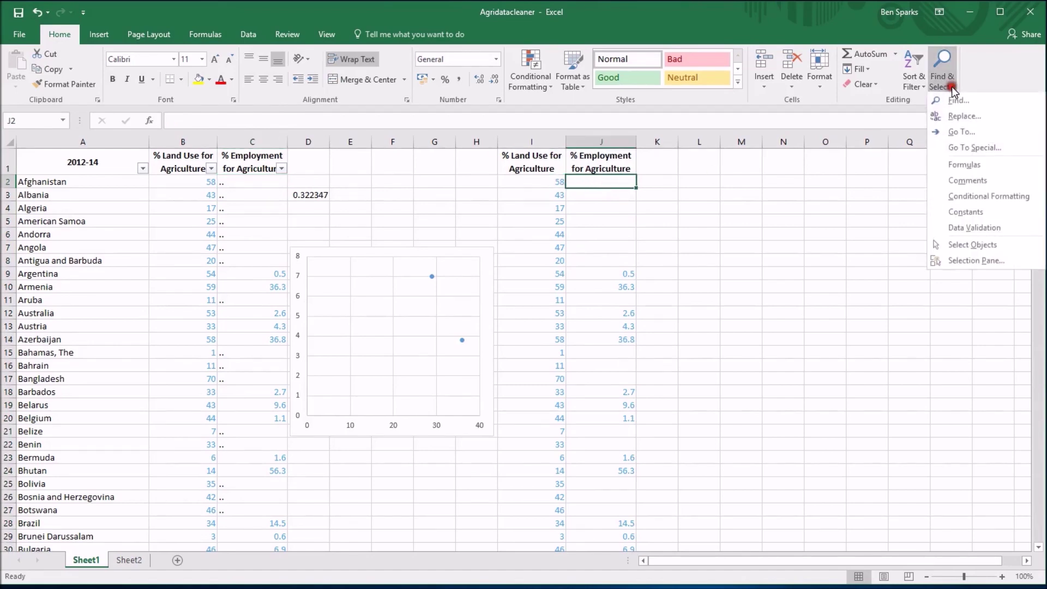
{"action": "left_click", "coordinate": [952, 116]}
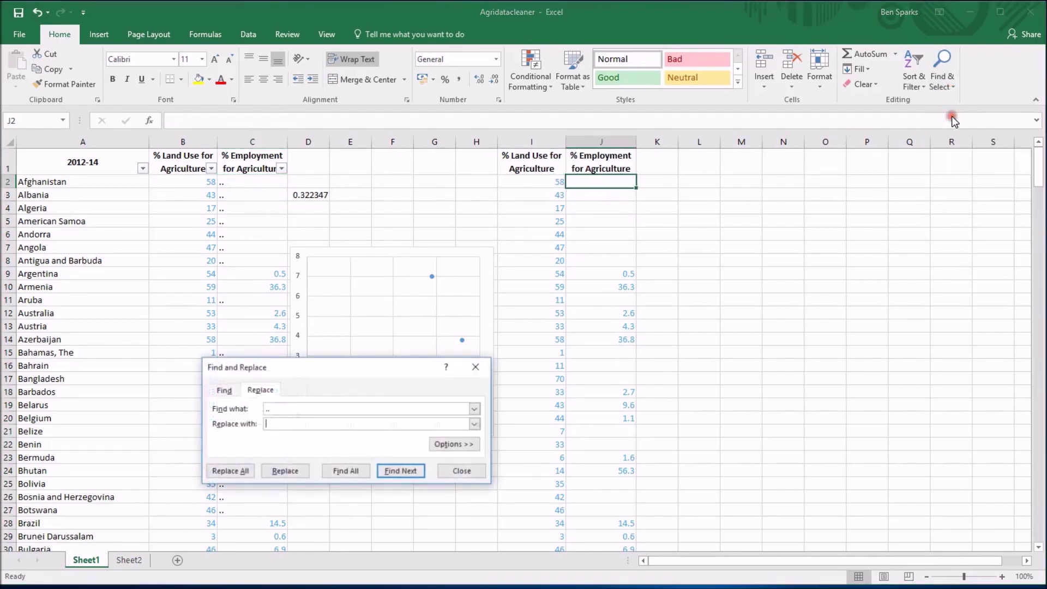
{"action": "left_click", "coordinate": [271, 424]}
{"action": "left_click", "coordinate": [454, 470]}
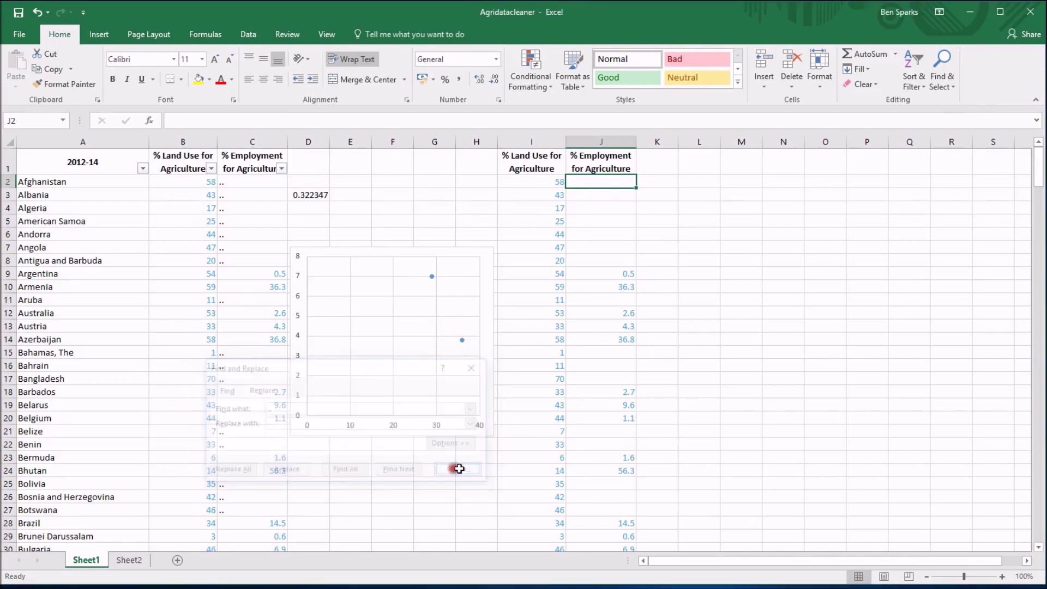
{"action": "left_click_drag", "start_coordinate": [537, 141], "coordinate": [597, 145]}
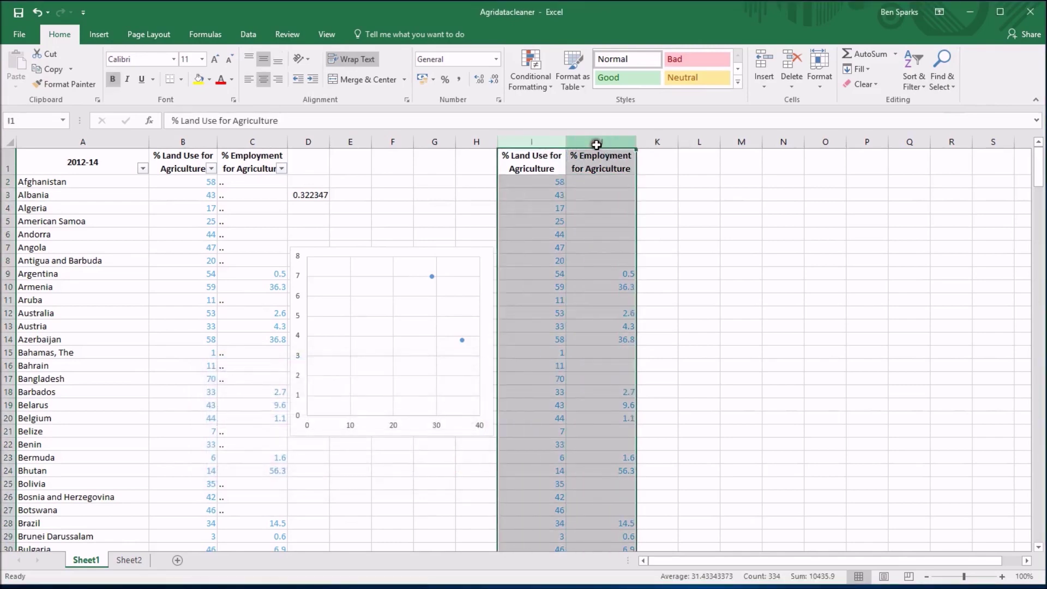
{"action": "left_click", "coordinate": [593, 193]}
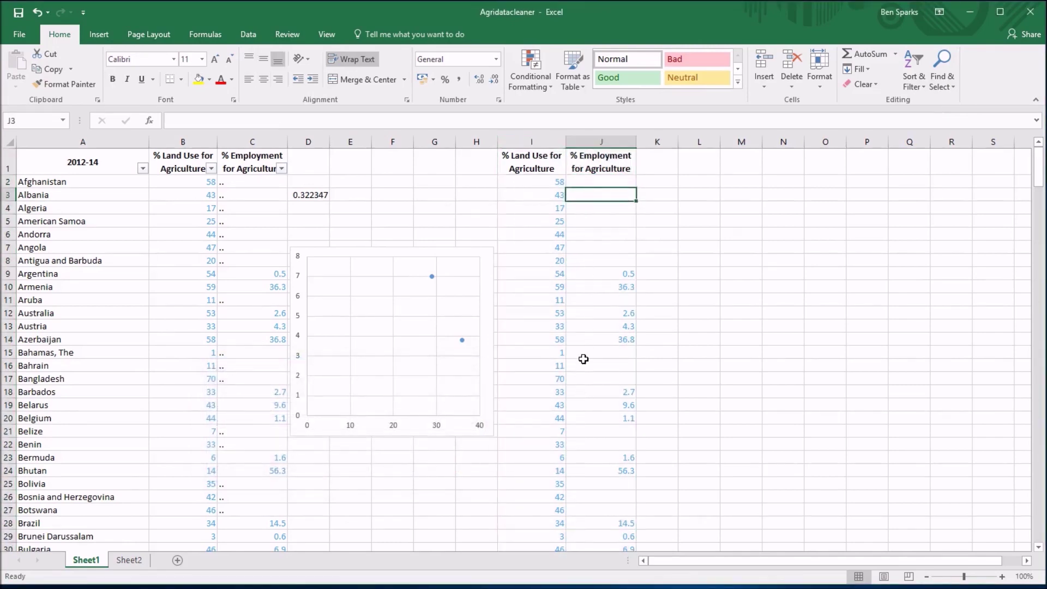
{"action": "scroll", "coordinate": [584, 359], "scroll_direction": "down", "scroll_amount": 6}
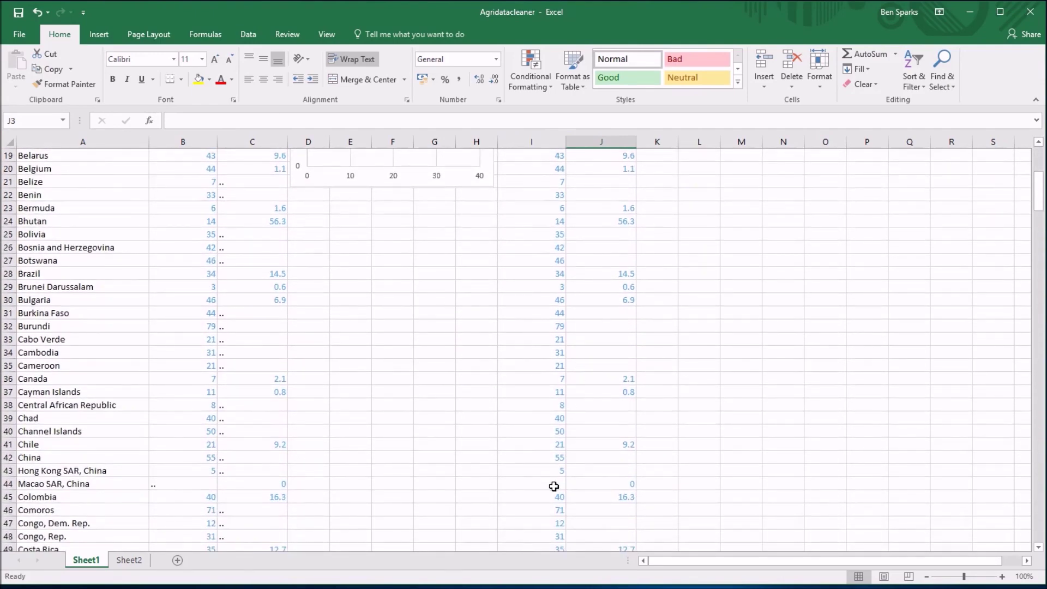
{"action": "left_click", "coordinate": [553, 486]}
{"action": "left_click", "coordinate": [595, 468]}
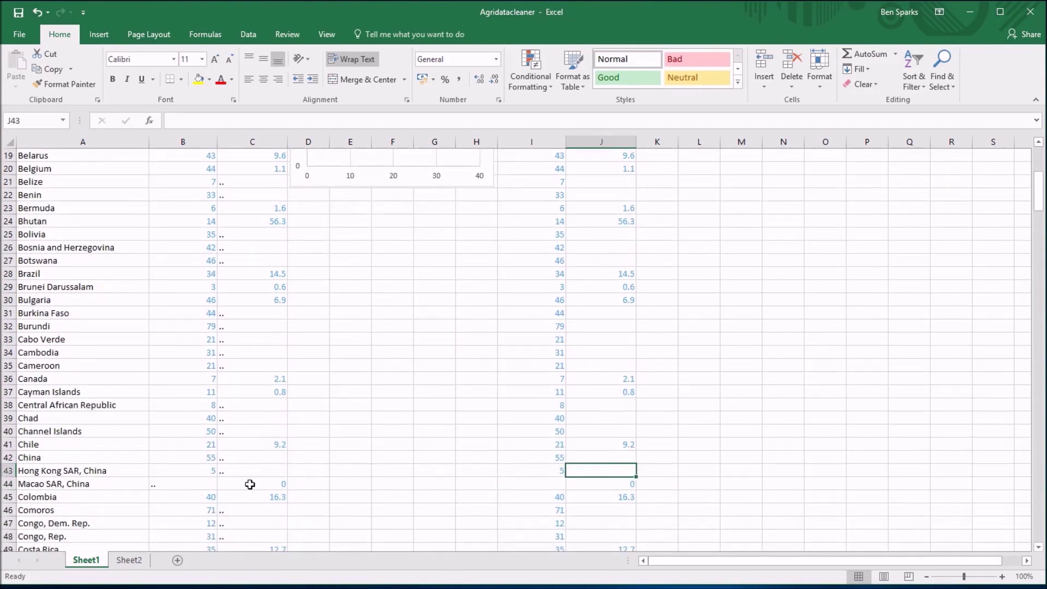
{"action": "left_click", "coordinate": [168, 485]}
{"action": "left_click", "coordinate": [524, 484]}
{"action": "scroll", "coordinate": [572, 467], "scroll_direction": "up", "scroll_amount": 6}
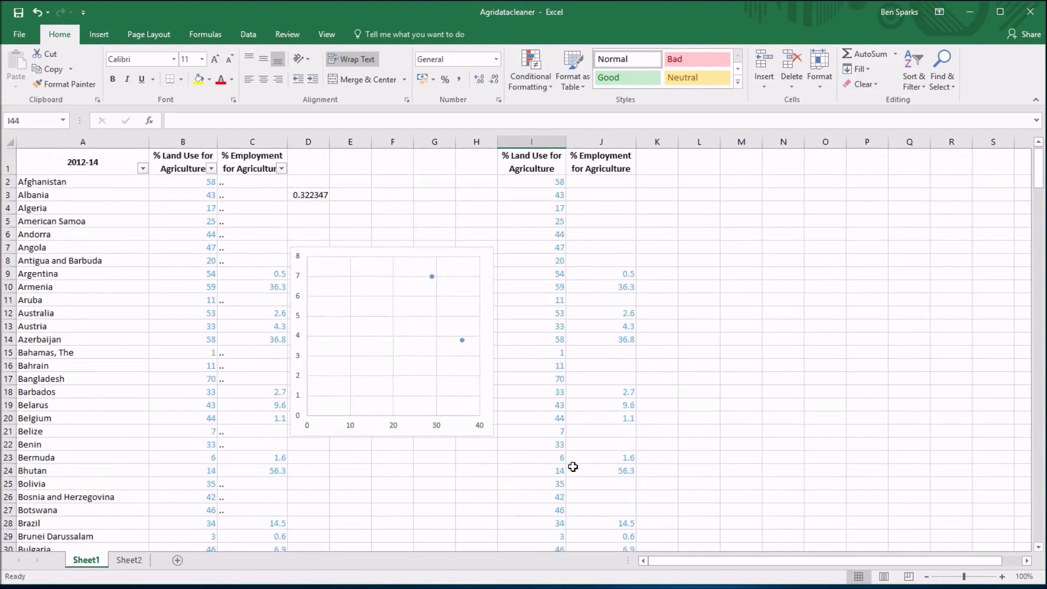
{"action": "left_click_drag", "start_coordinate": [532, 134], "coordinate": [600, 141]}
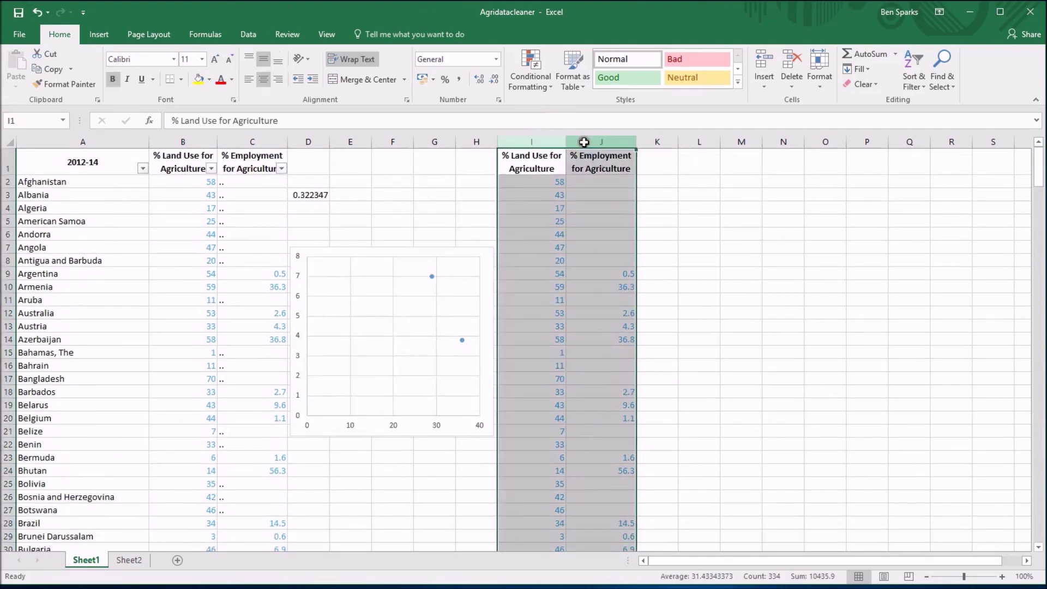
- Insert a plain scatter chart of columns I and J, placed right of the data
{"action": "left_click", "coordinate": [99, 34]}
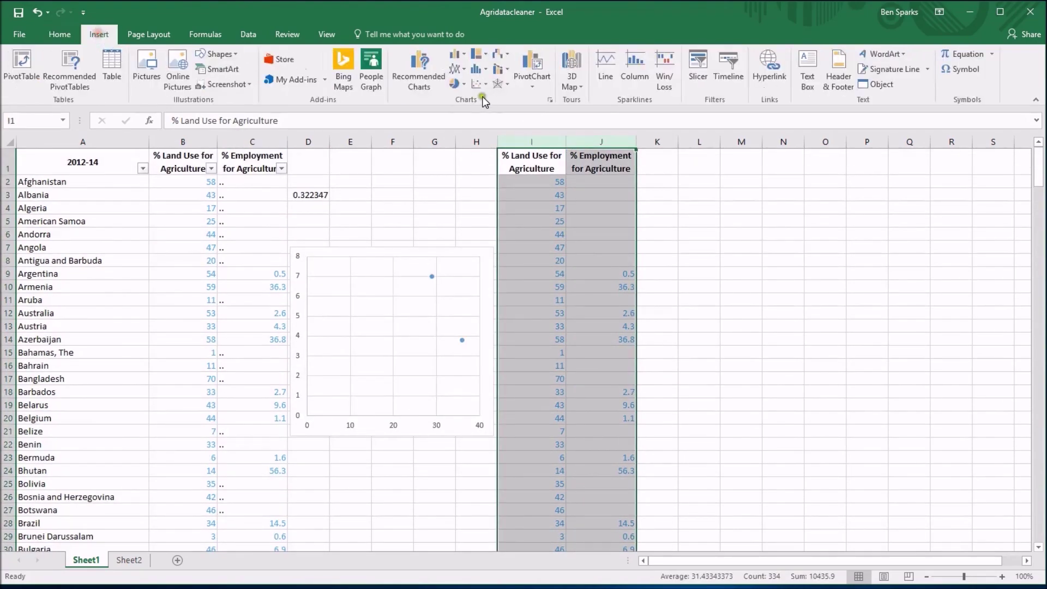
{"action": "left_click", "coordinate": [479, 84]}
{"action": "left_click", "coordinate": [476, 126]}
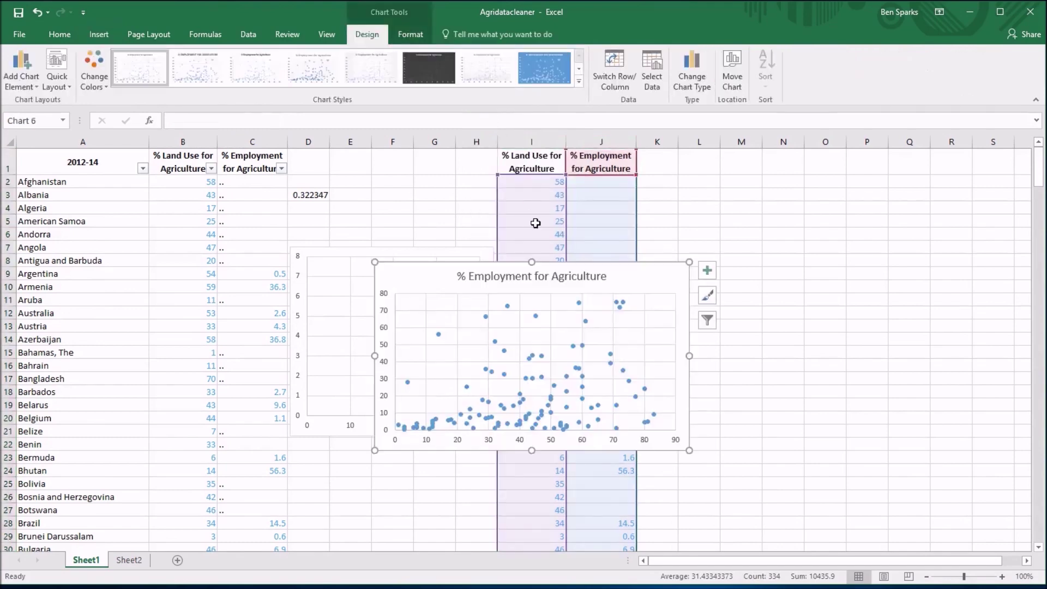
{"action": "left_click_drag", "start_coordinate": [411, 280], "coordinate": [684, 266]}
- Delete the new chart's title and compare it with Sheet2's chart
{"action": "left_click", "coordinate": [860, 267]}
{"action": "key", "text": "Delete"}
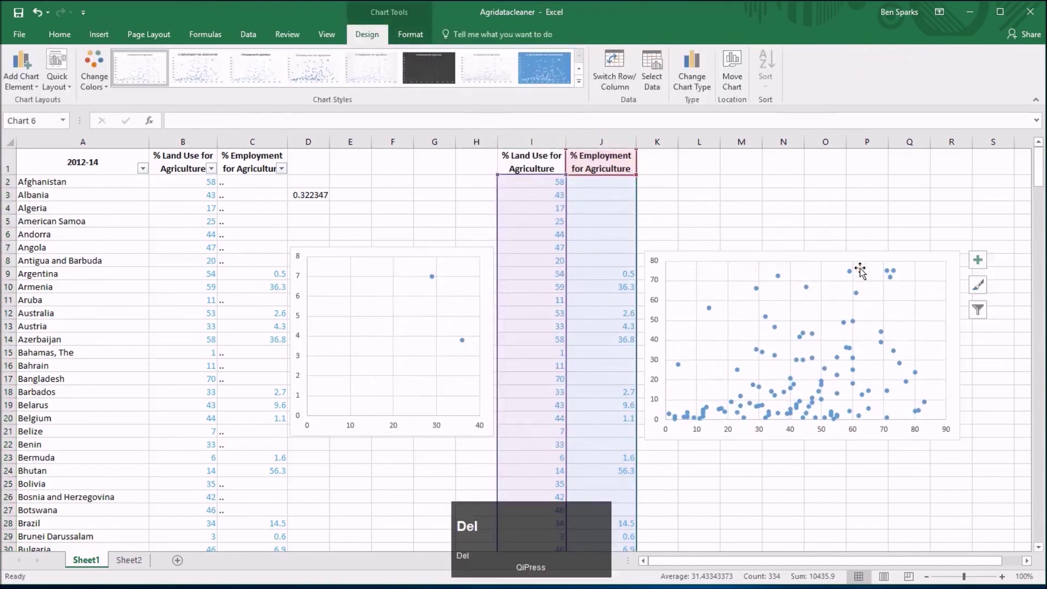
{"action": "left_click", "coordinate": [130, 560]}
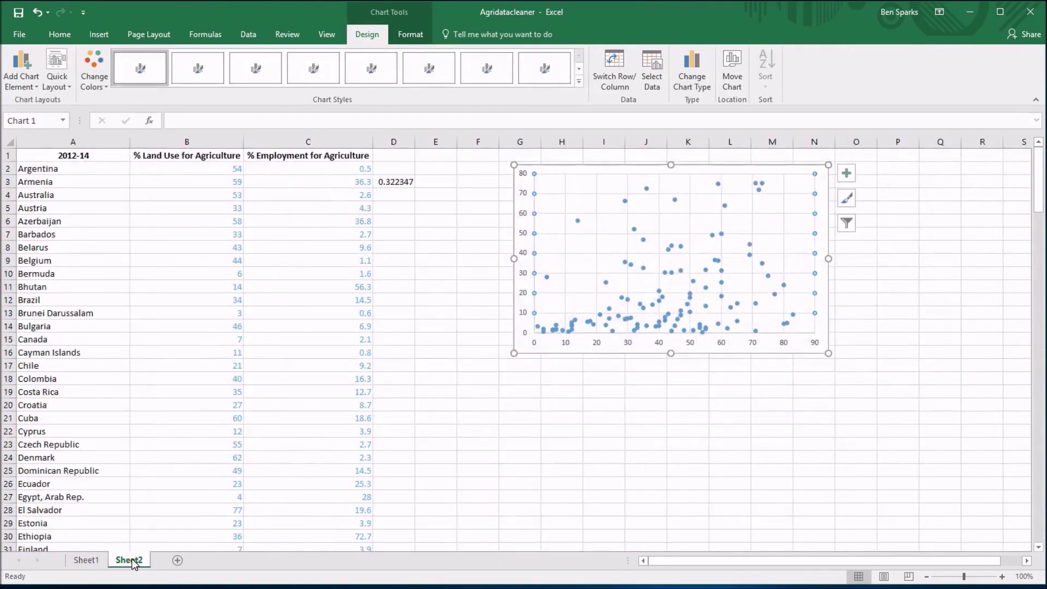
{"action": "left_click", "coordinate": [87, 560]}
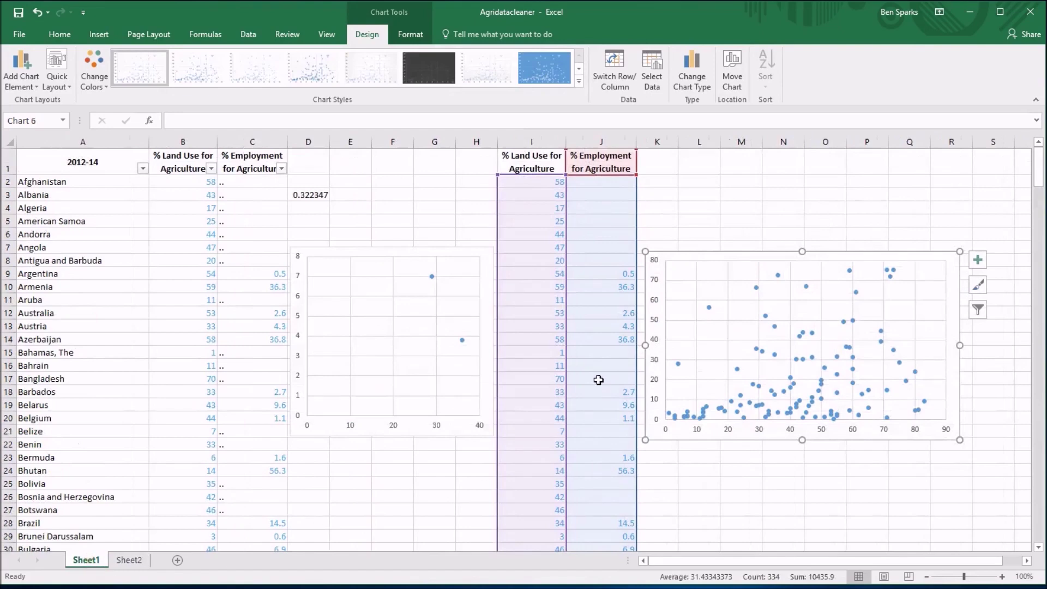
- Copy the CORREL formula from D3 into K3, giving 0.322347 for columns I and J
{"action": "left_click", "coordinate": [654, 197]}
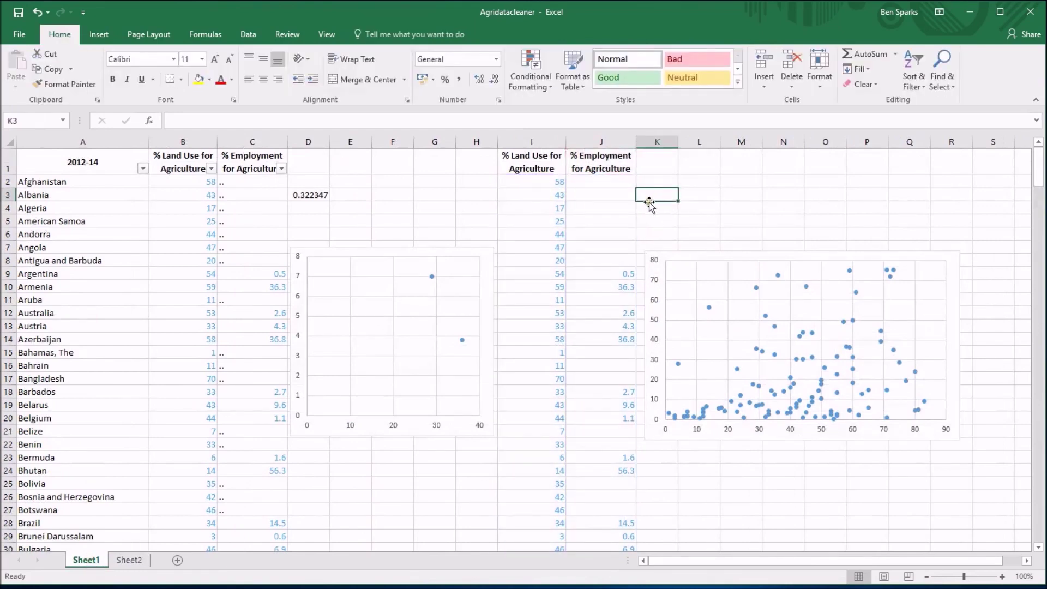
{"action": "left_click", "coordinate": [314, 195]}
{"action": "key", "text": "ctrl+c"}
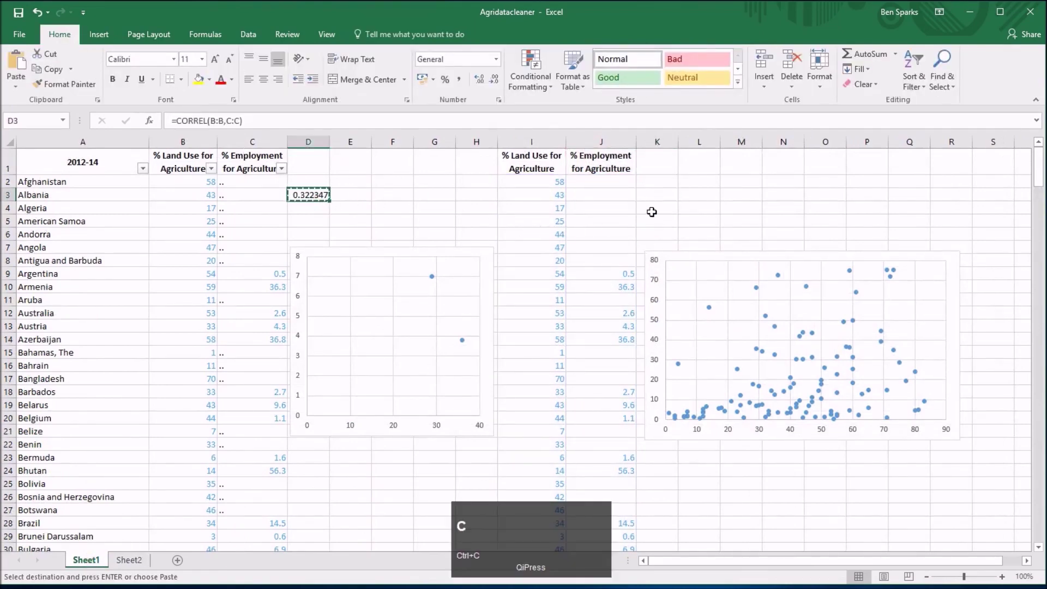
{"action": "left_click", "coordinate": [665, 197]}
{"action": "key", "text": "ctrl+v"}
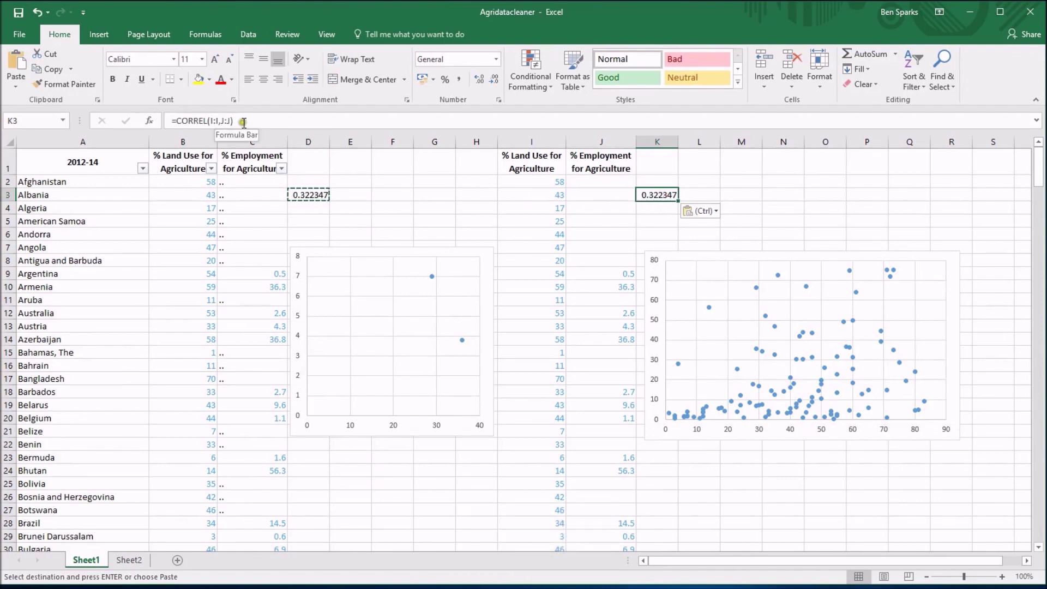
{"action": "left_click", "coordinate": [737, 195]}
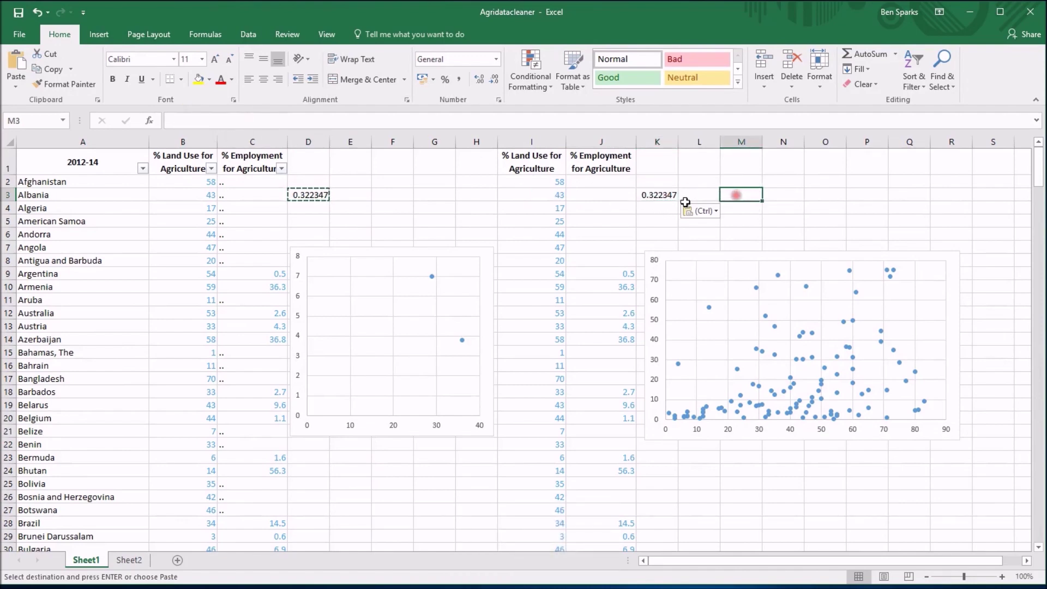
- Compare Albania's and Argentina's data pairs, and blank J5 against the '..' in C5
{"action": "left_click", "coordinate": [590, 195]}
{"action": "left_click_drag", "start_coordinate": [556, 195], "coordinate": [580, 193]}
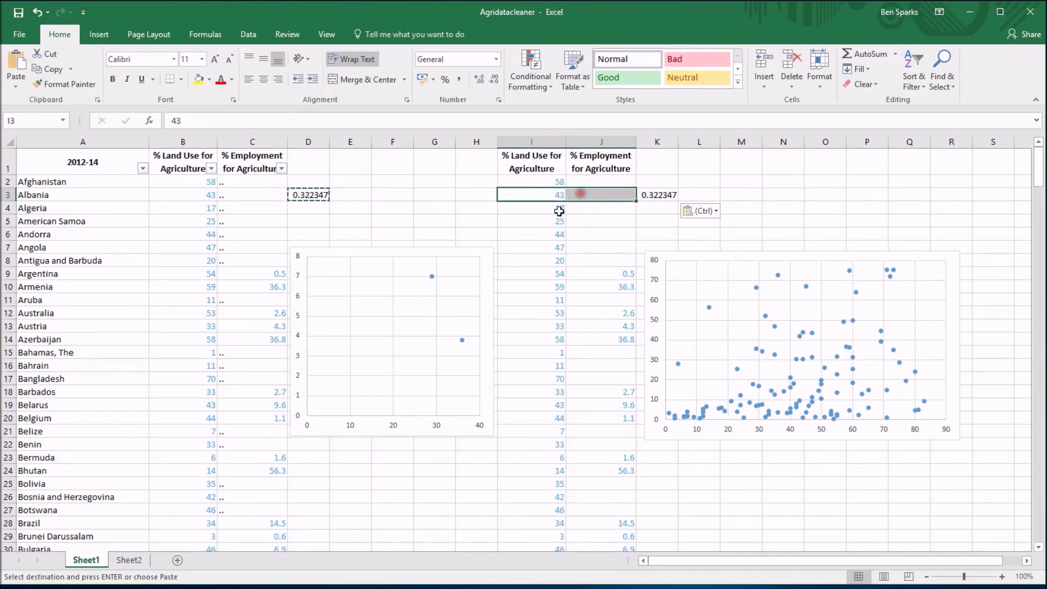
{"action": "left_click_drag", "start_coordinate": [559, 275], "coordinate": [584, 276]}
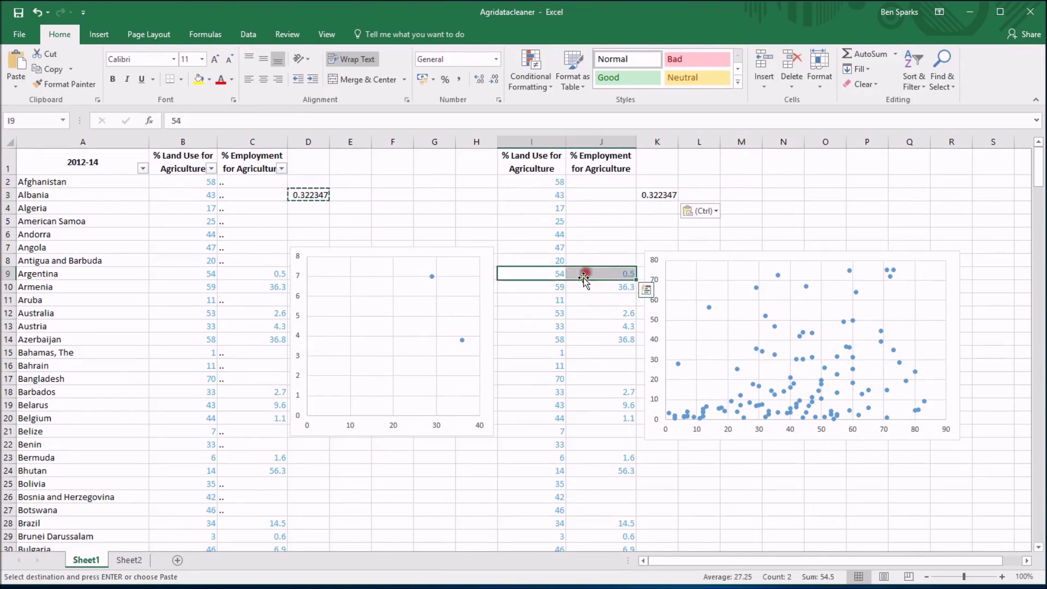
{"action": "left_click", "coordinate": [791, 208]}
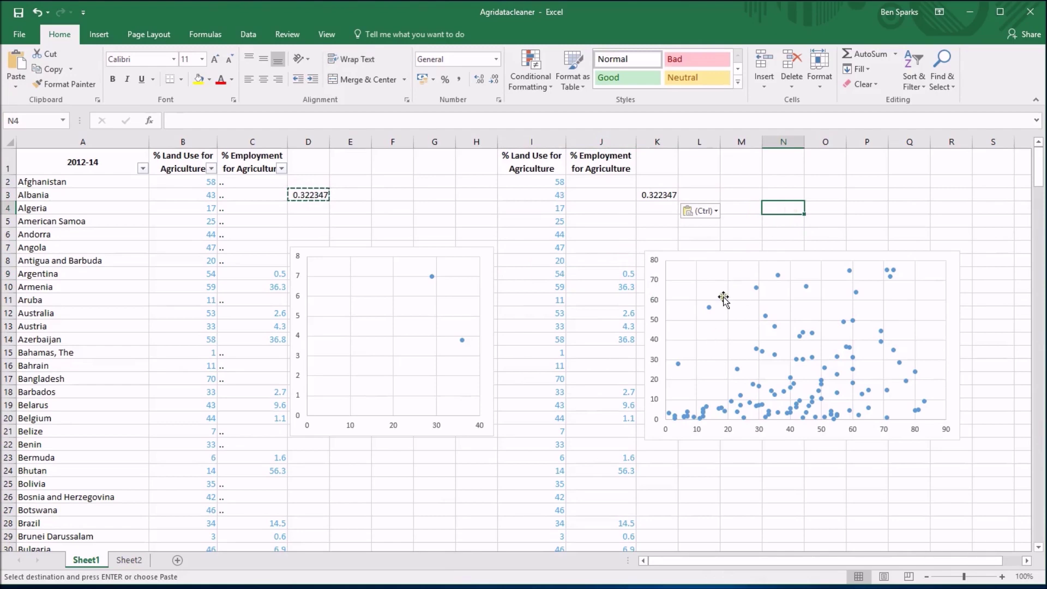
{"action": "left_click", "coordinate": [607, 216]}
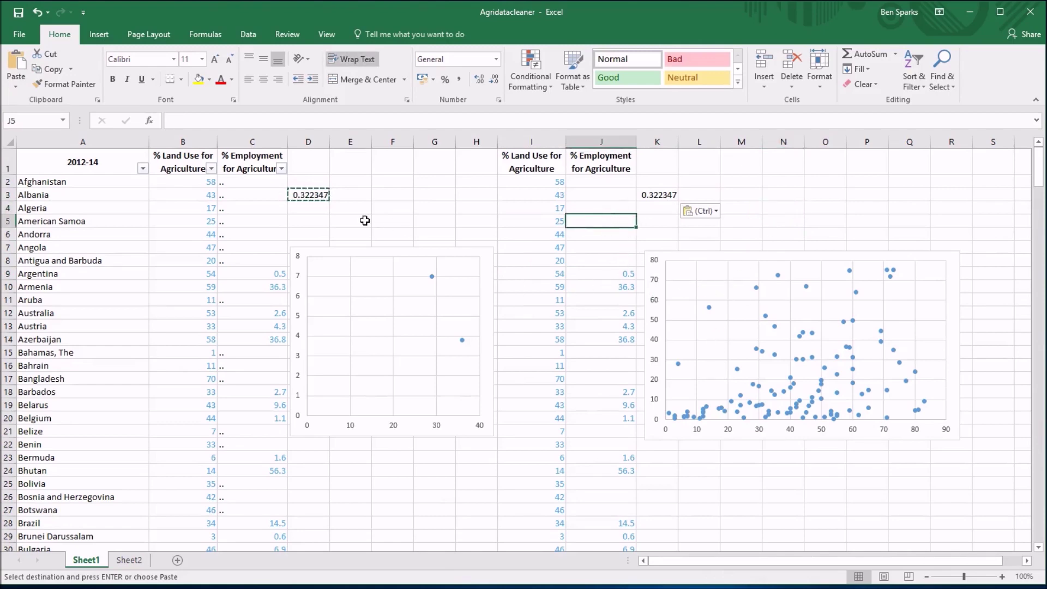
{"action": "left_click", "coordinate": [261, 224]}
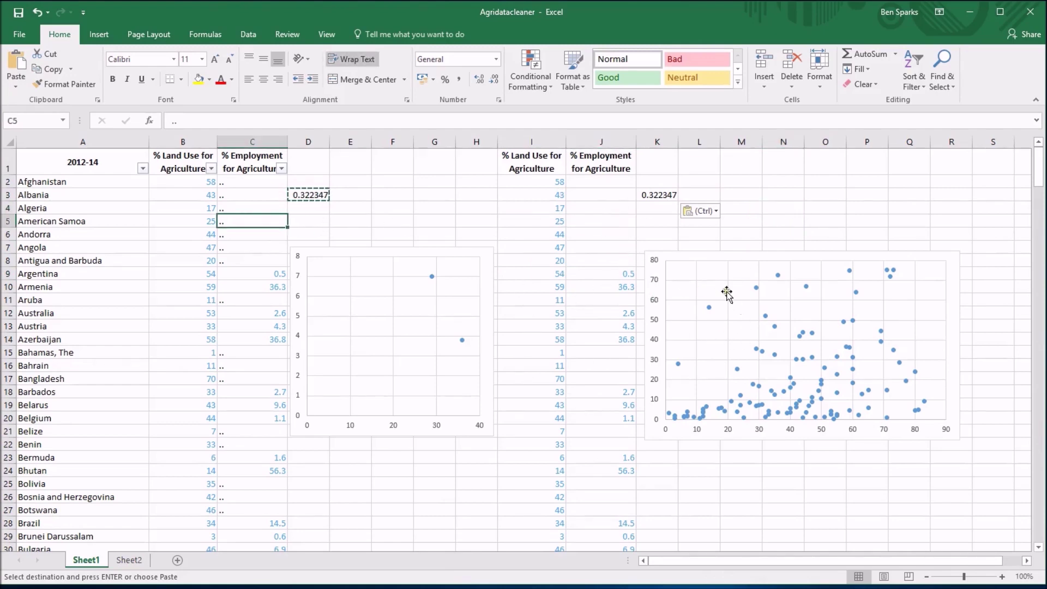
{"action": "left_click", "coordinate": [719, 263]}
- Set the right chart's Hidden and Empty Cells option to show empty cells as Zero
{"action": "left_click", "coordinate": [397, 329]}
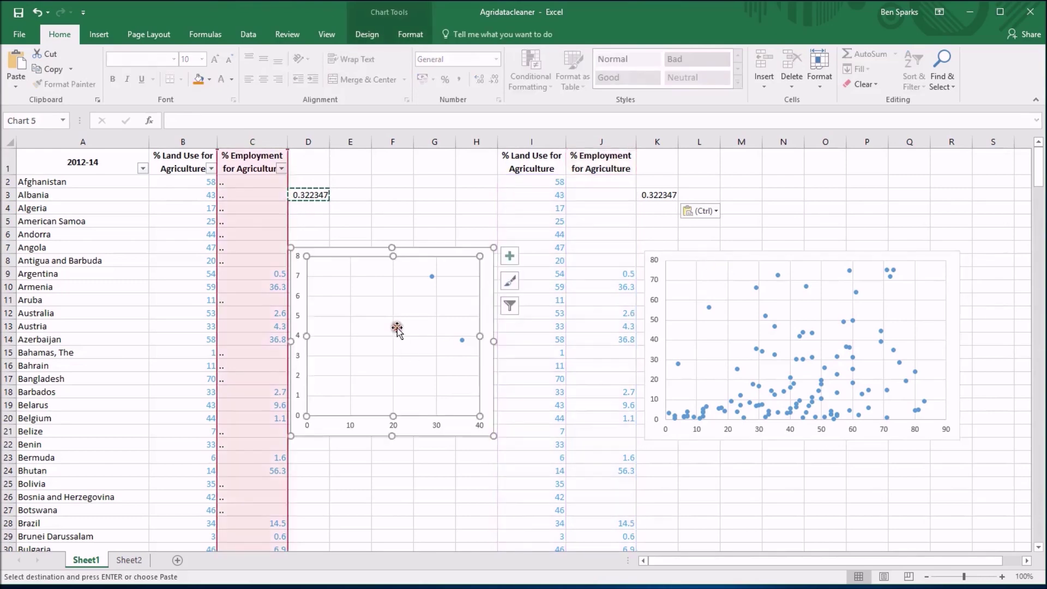
{"action": "left_click", "coordinate": [675, 256]}
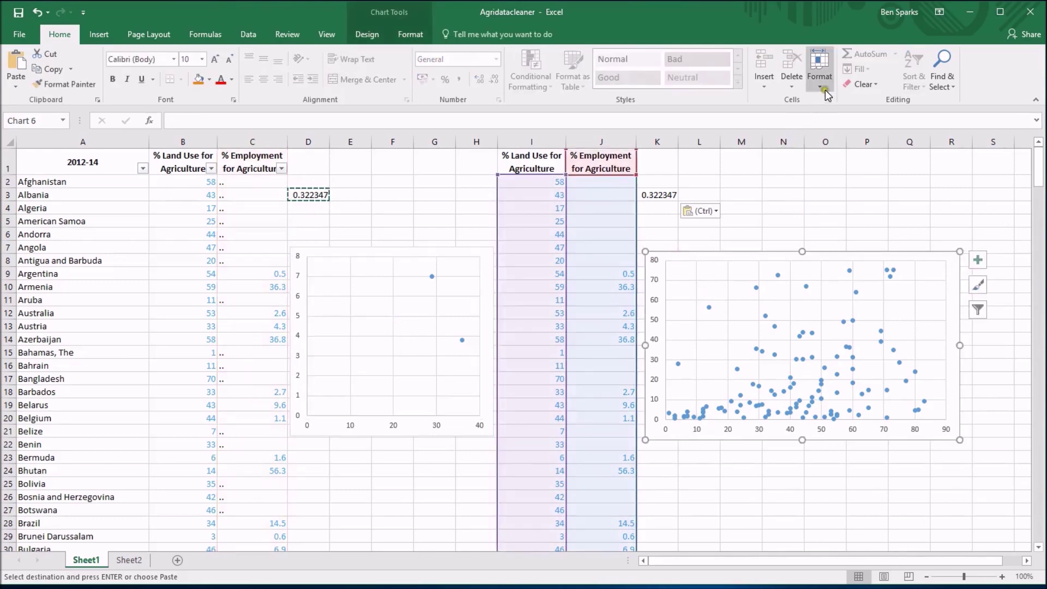
{"action": "left_click", "coordinate": [368, 36]}
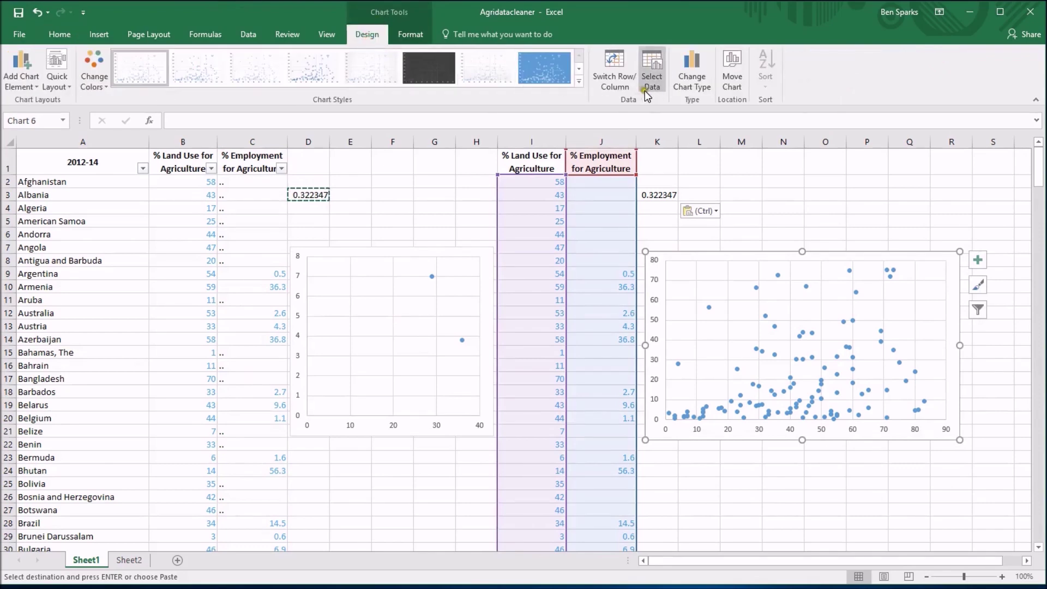
{"action": "left_click", "coordinate": [657, 82]}
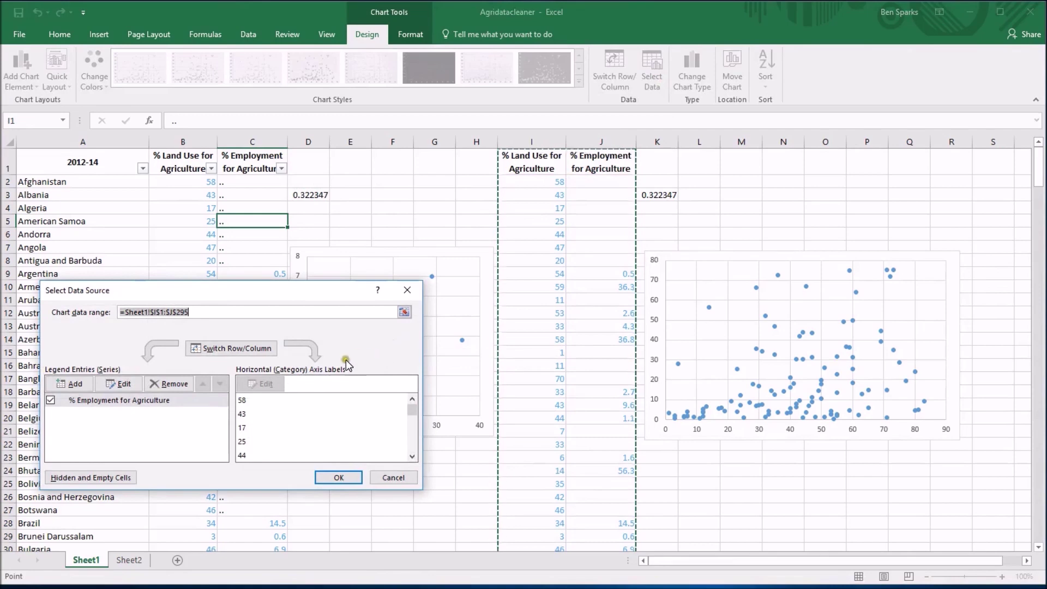
{"action": "left_click", "coordinate": [115, 479]}
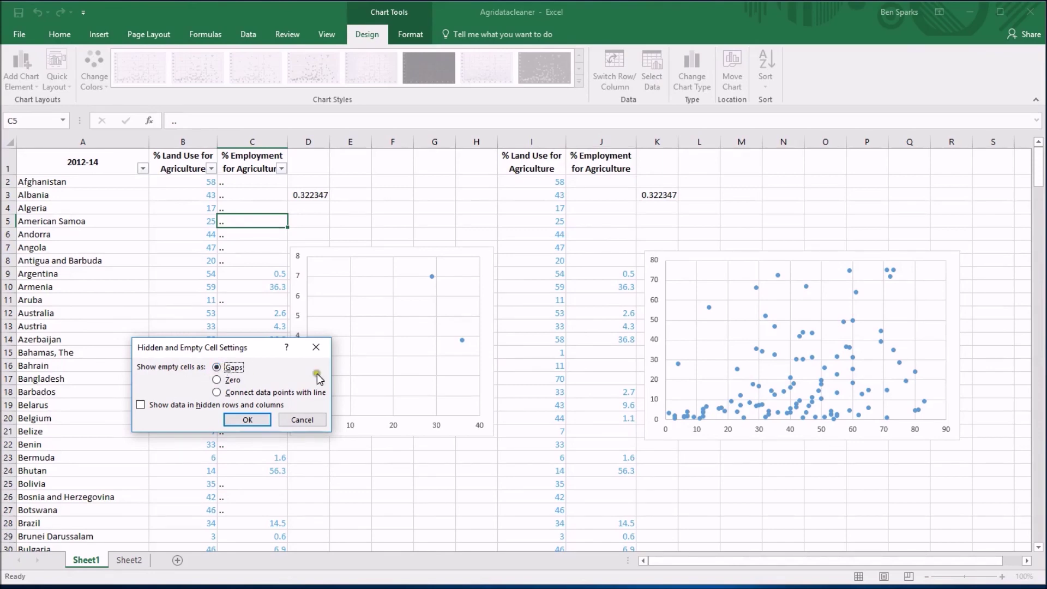
{"action": "left_click", "coordinate": [217, 380]}
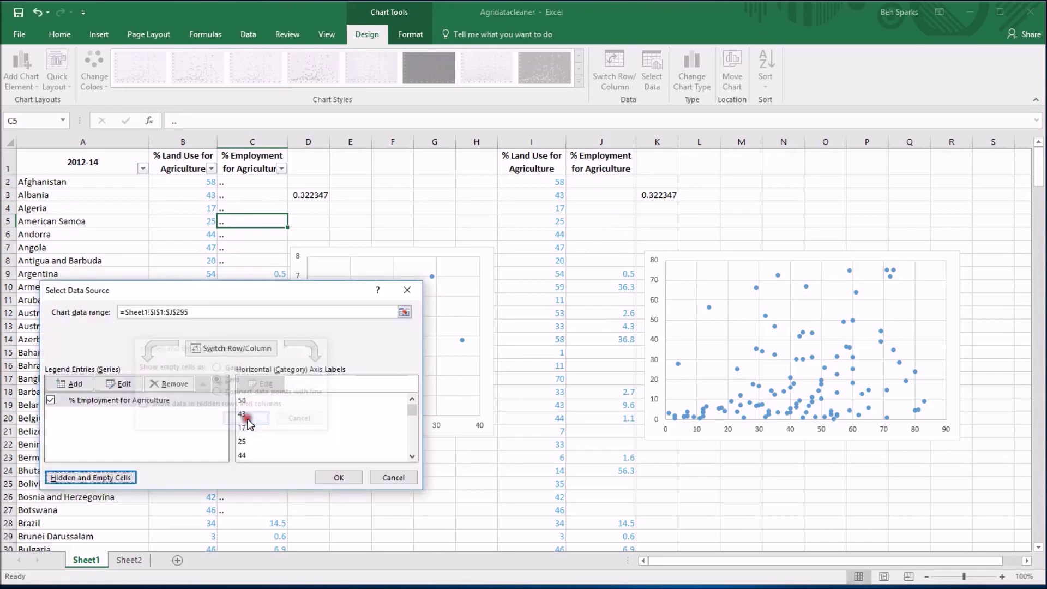
{"action": "left_click", "coordinate": [339, 478]}
{"action": "left_click", "coordinate": [338, 477]}
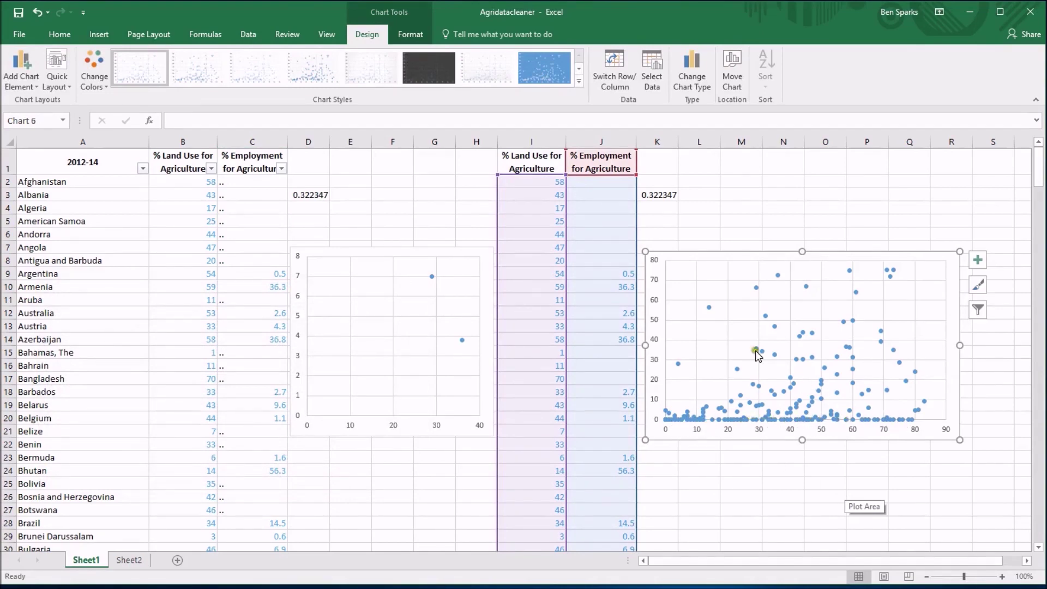
- After checking empty cell J3, switch the right chart's empty-cell option back to Gaps
{"action": "left_click", "coordinate": [549, 194]}
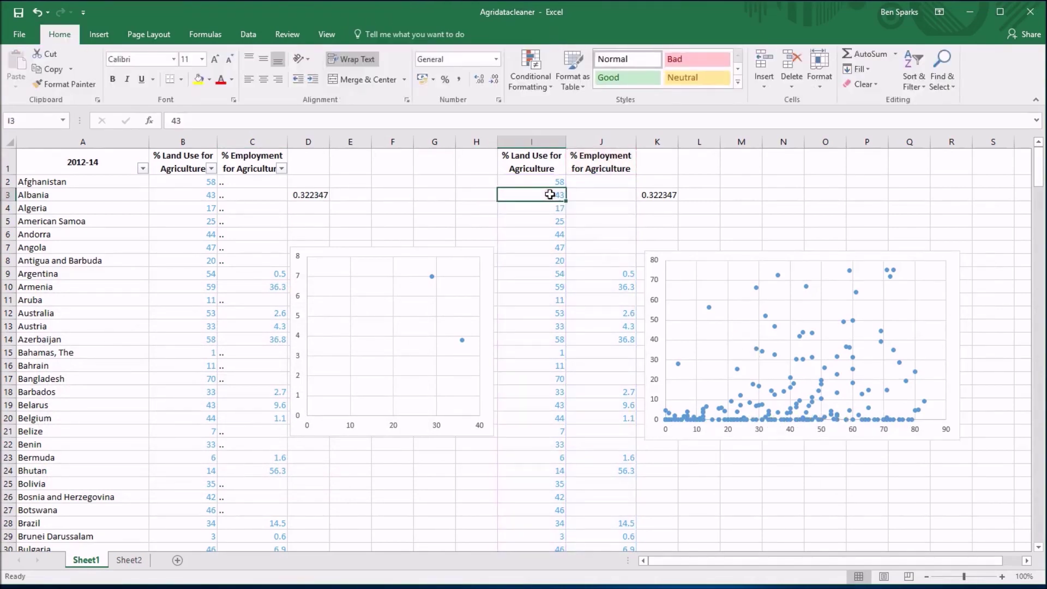
{"action": "left_click", "coordinate": [594, 195]}
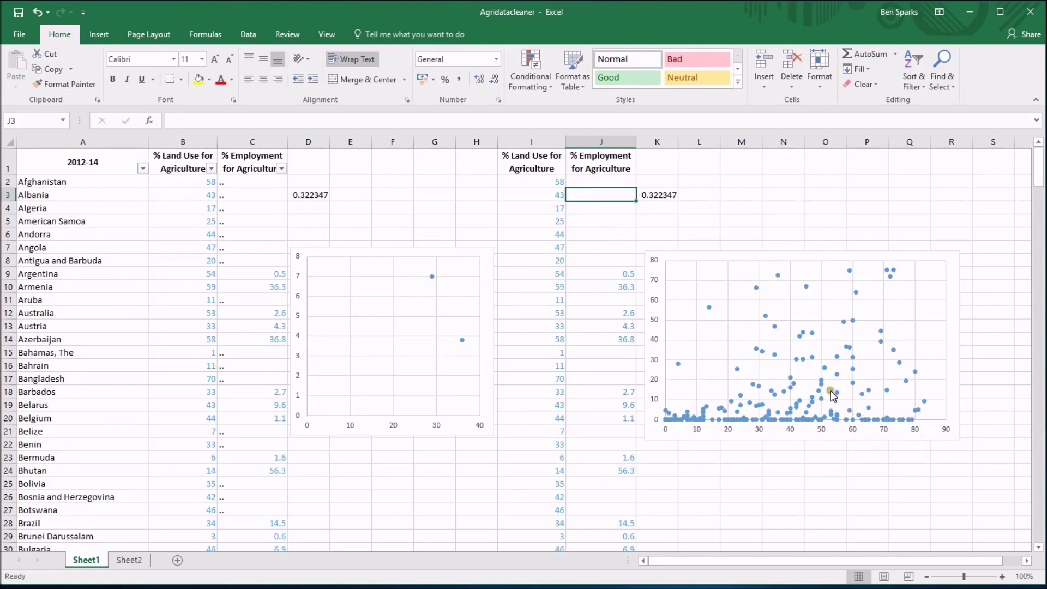
{"action": "left_click", "coordinate": [720, 261]}
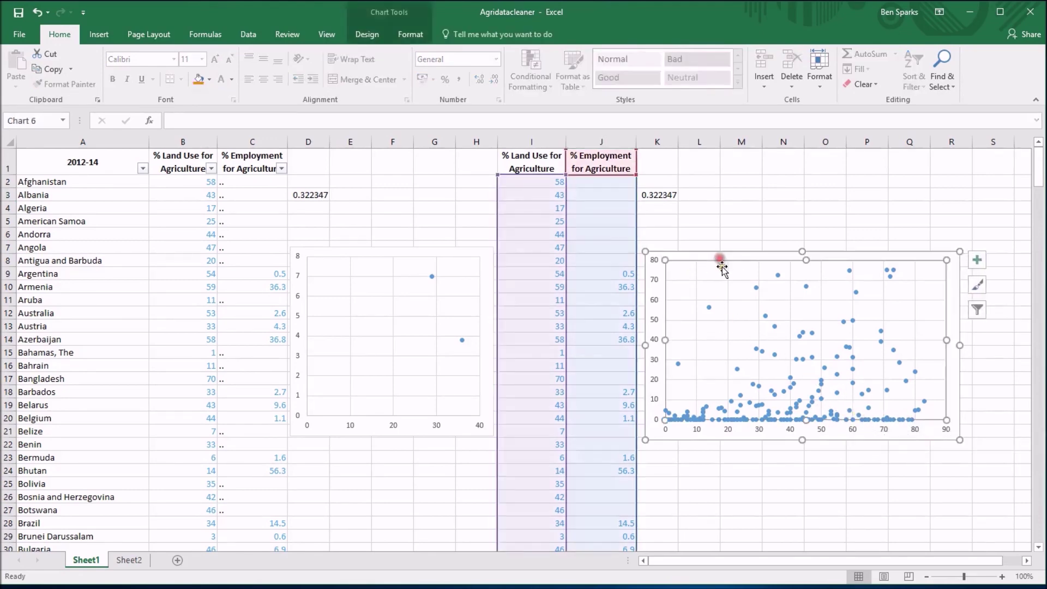
{"action": "left_click", "coordinate": [367, 33]}
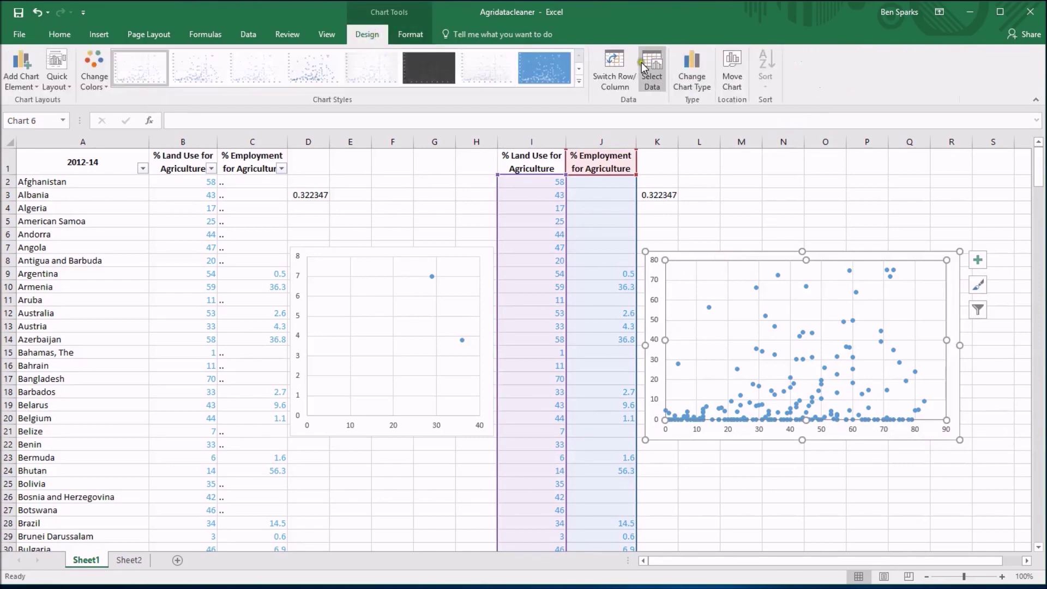
{"action": "left_click", "coordinate": [652, 76]}
{"action": "left_click", "coordinate": [71, 476]}
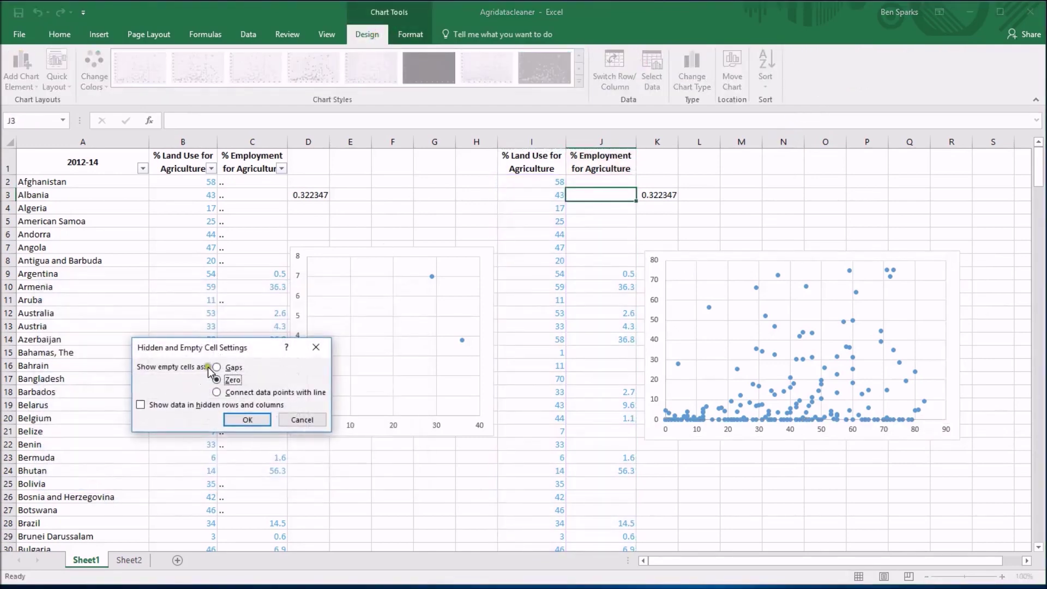
{"action": "left_click", "coordinate": [216, 368]}
{"action": "left_click", "coordinate": [247, 420]}
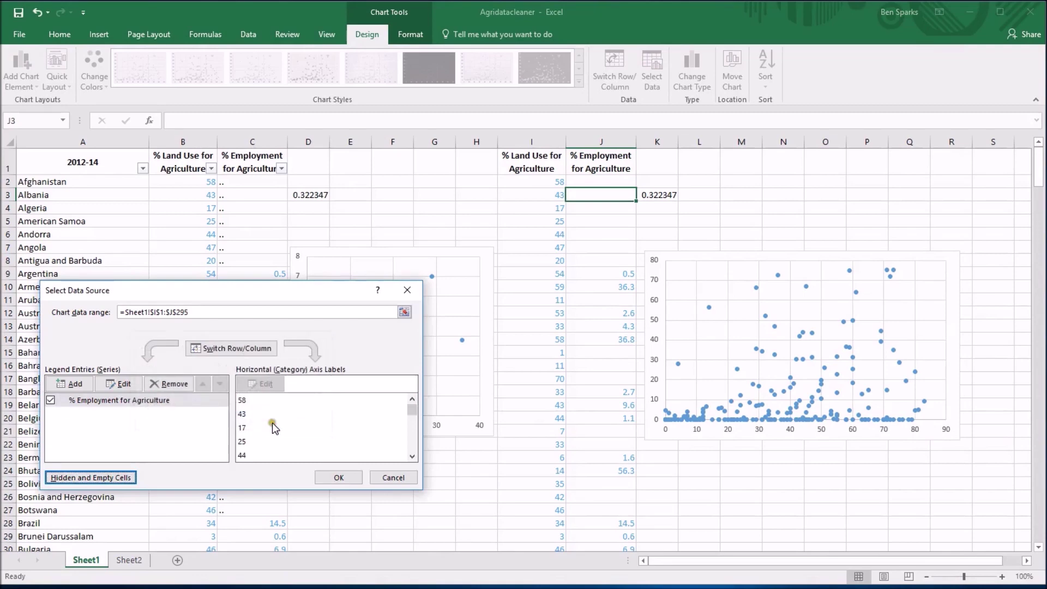
{"action": "left_click", "coordinate": [336, 481]}
{"action": "left_click", "coordinate": [739, 227]}
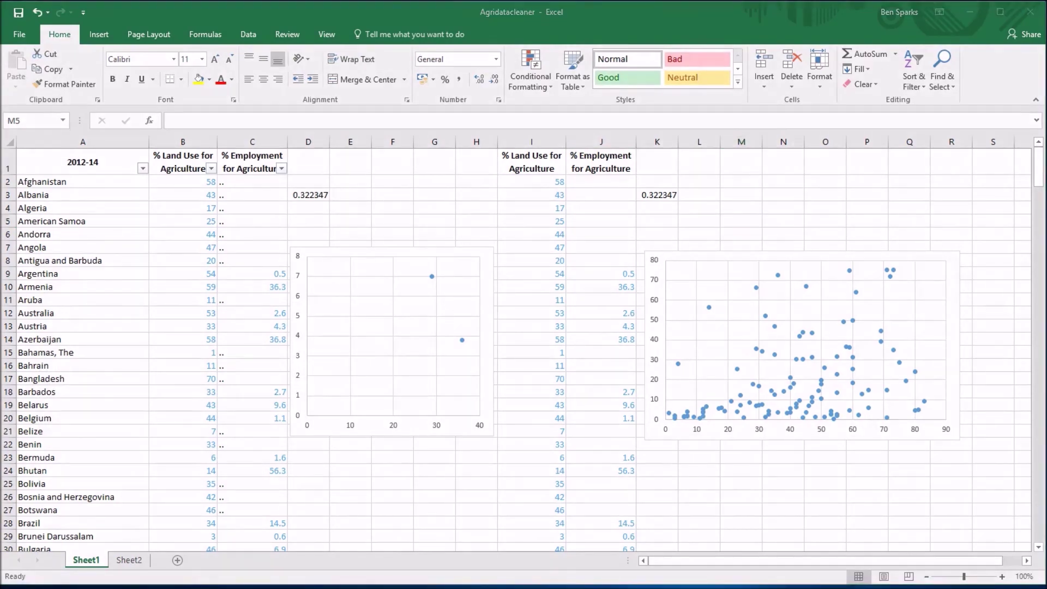
- Enter =1/0 in American Samoa's employment cell J5, producing #DIV/0!
{"action": "key", "text": "alt+Tab"}
{"action": "left_click", "coordinate": [604, 222]}
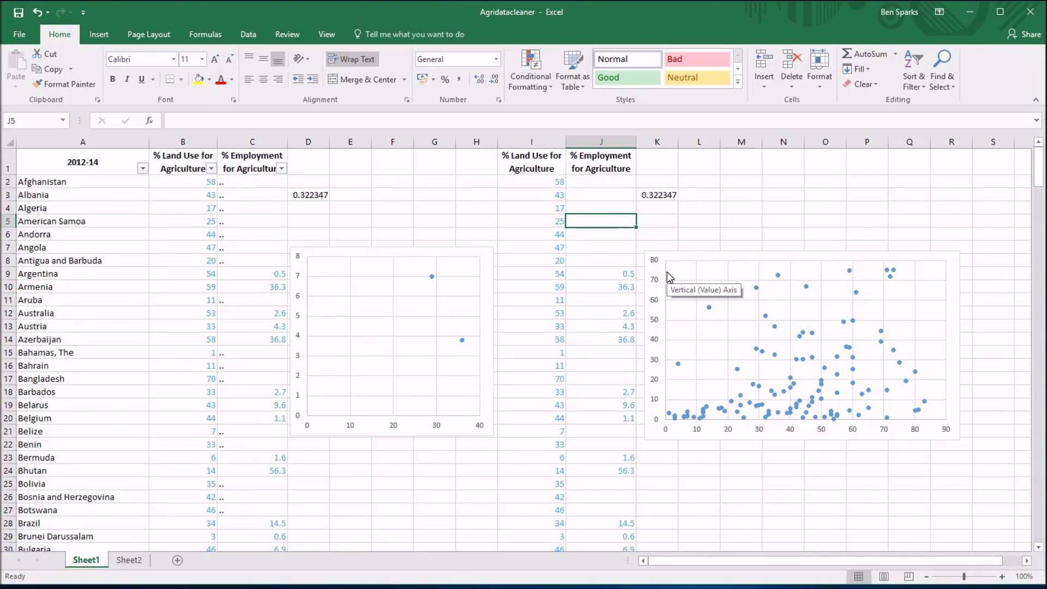
{"action": "type", "text": "="}
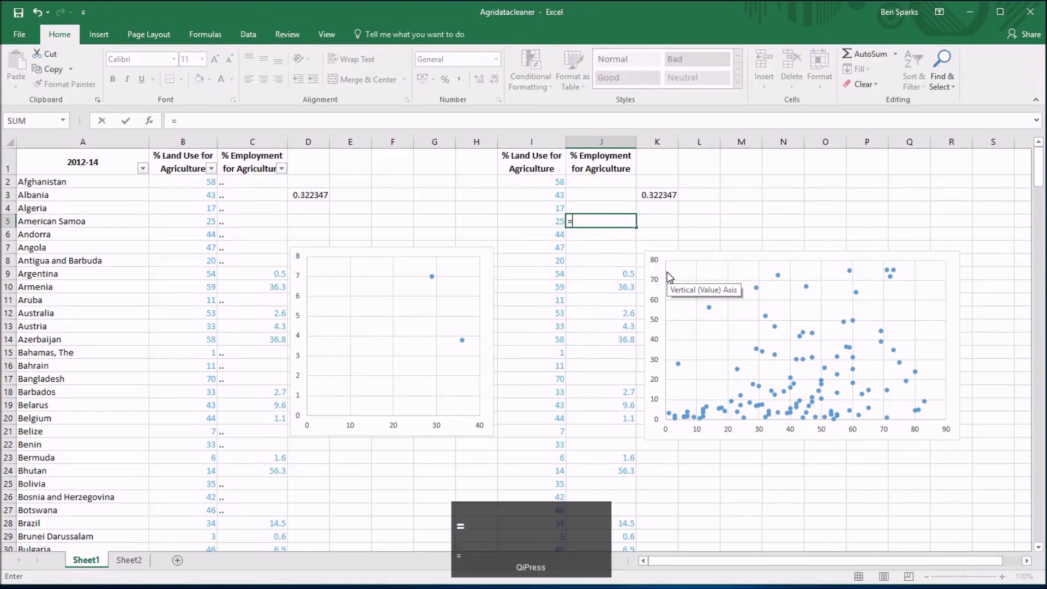
{"action": "type", "text": "1/0"}
{"action": "key", "text": "Return"}
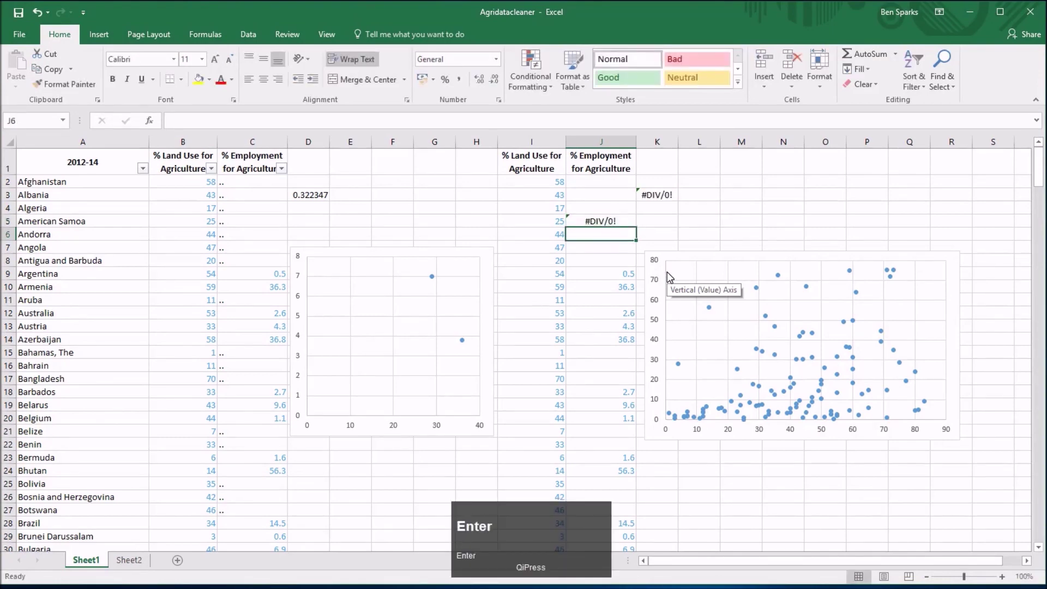
{"action": "left_click", "coordinate": [604, 221]}
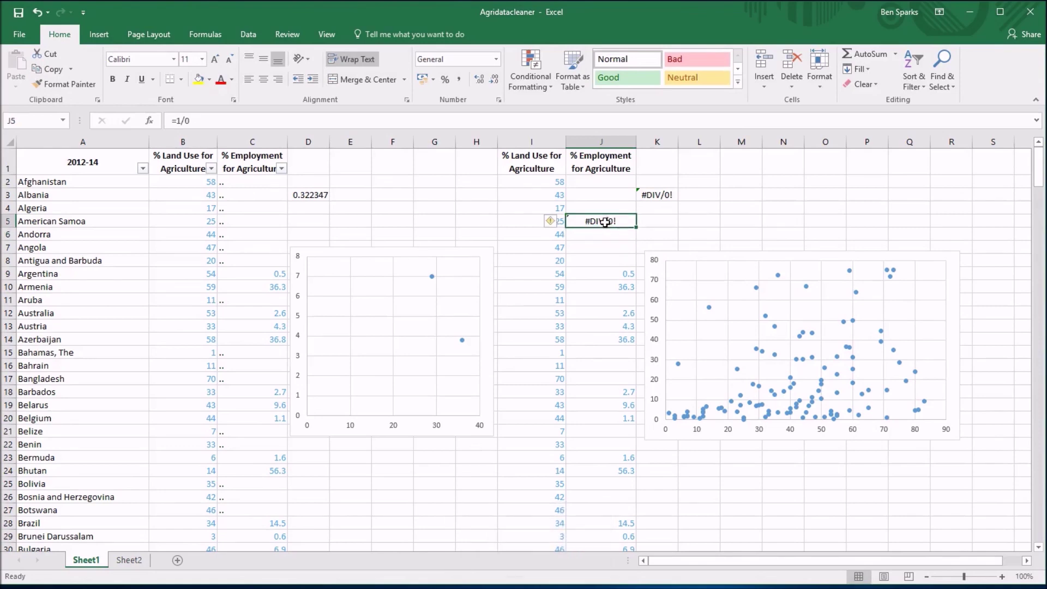
- Overwrite J5 with #N/A and confirm K3's CORREL now returns #N/A
{"action": "type", "text": "#N/A"}
{"action": "key", "text": "Return"}
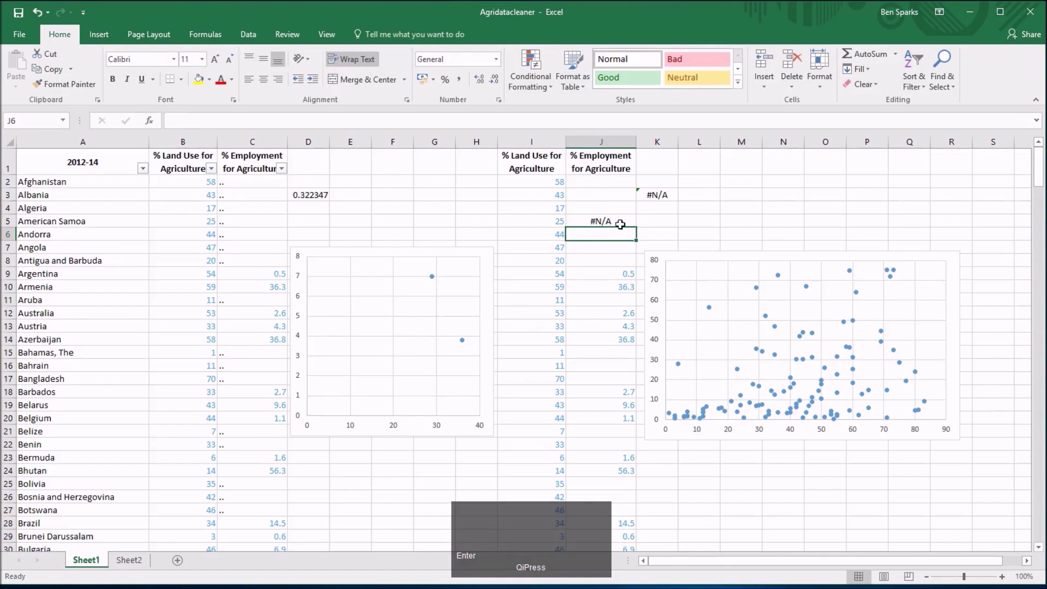
{"action": "left_click", "coordinate": [615, 222]}
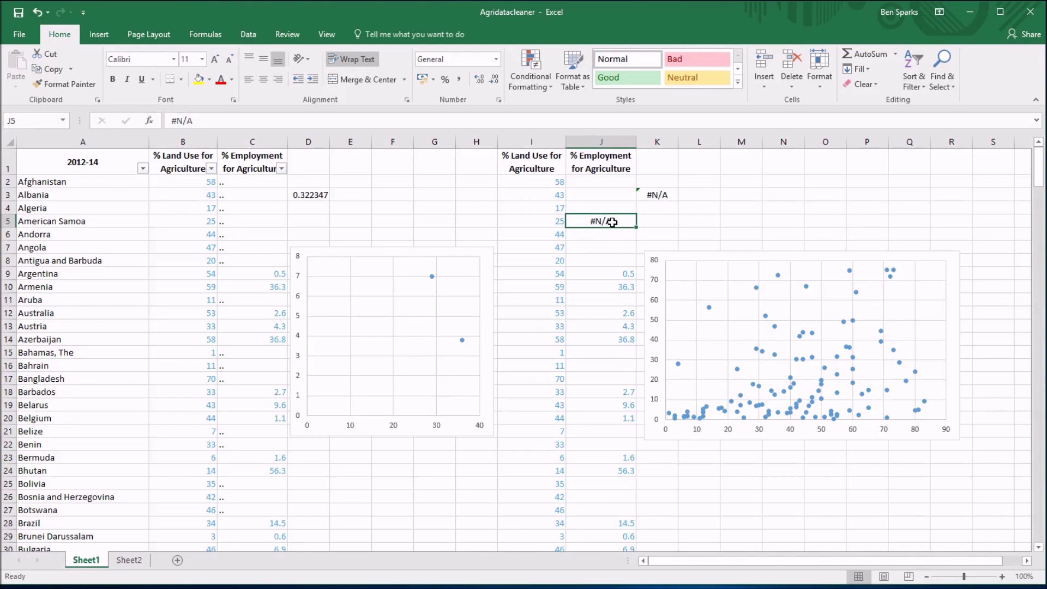
{"action": "left_click", "coordinate": [660, 196]}
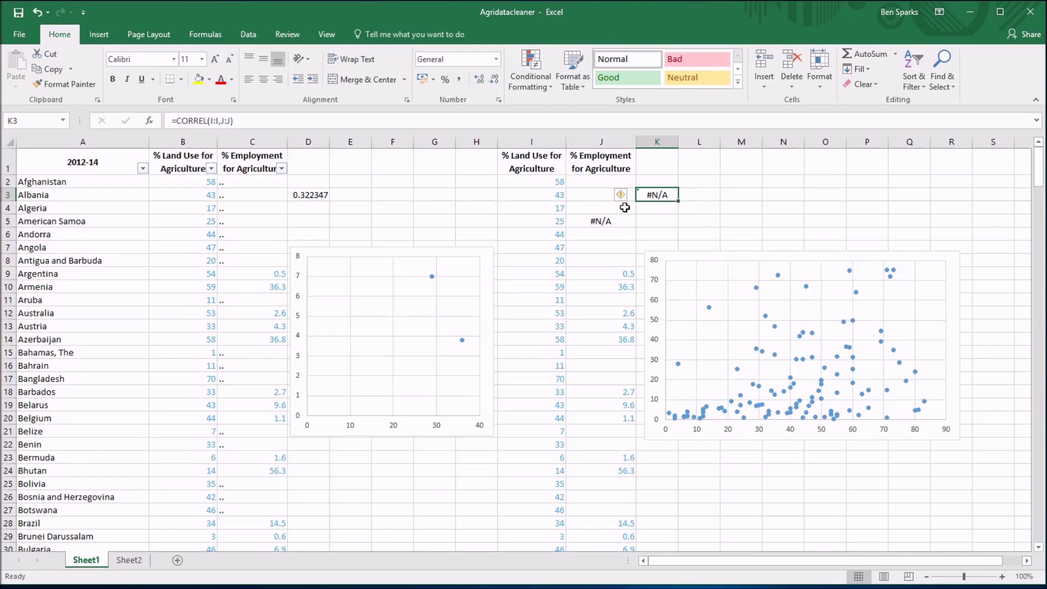
- Compare American Samoa's cleaned and original data pairs and recheck K3's CORREL formula
{"action": "left_click_drag", "start_coordinate": [564, 219], "coordinate": [592, 219]}
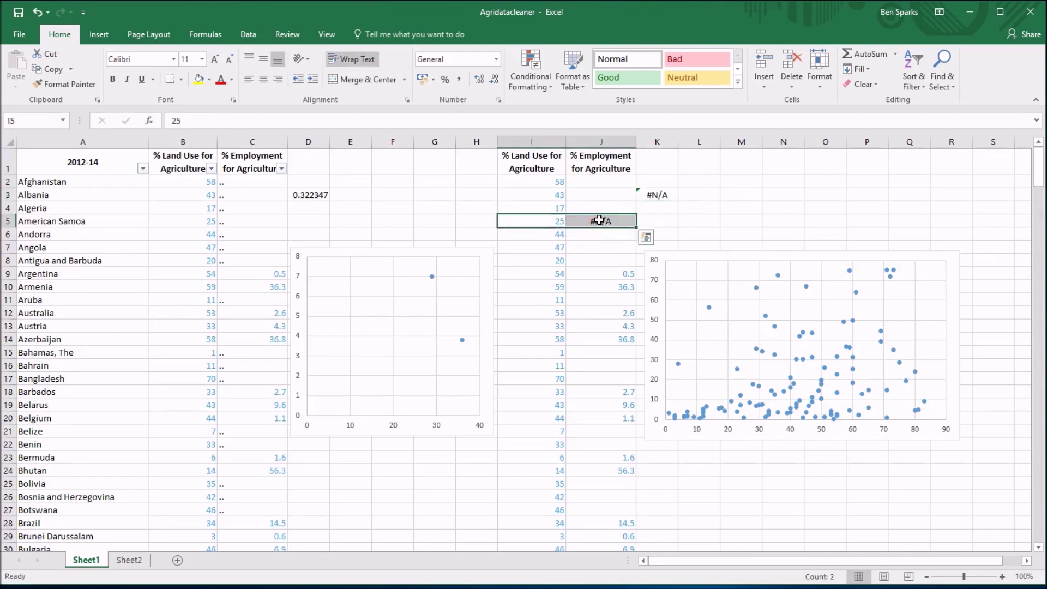
{"action": "left_click", "coordinate": [242, 221]}
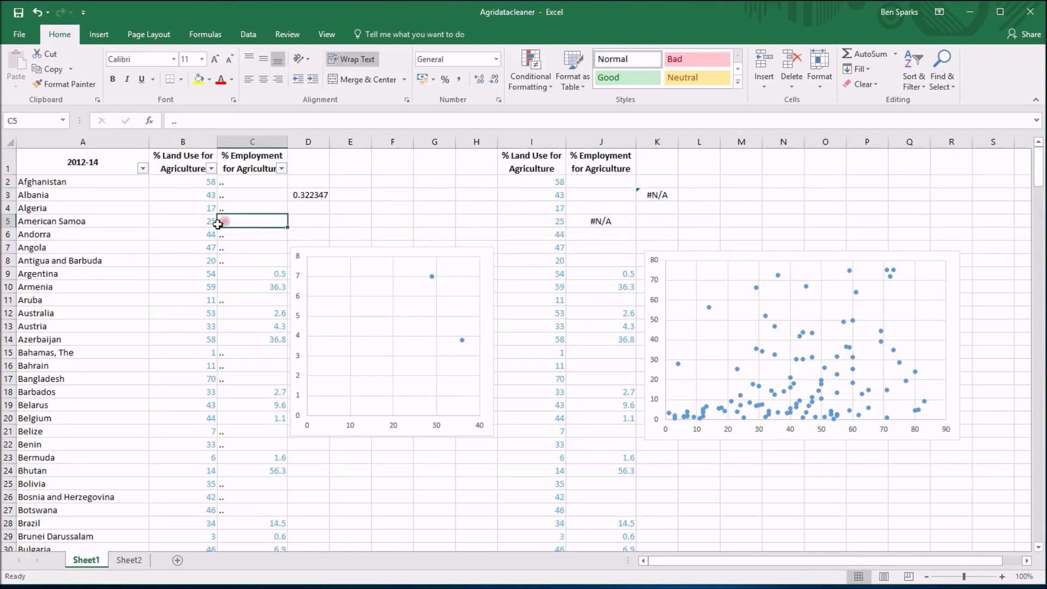
{"action": "left_click_drag", "start_coordinate": [198, 224], "coordinate": [236, 222]}
{"action": "left_click", "coordinate": [600, 220]}
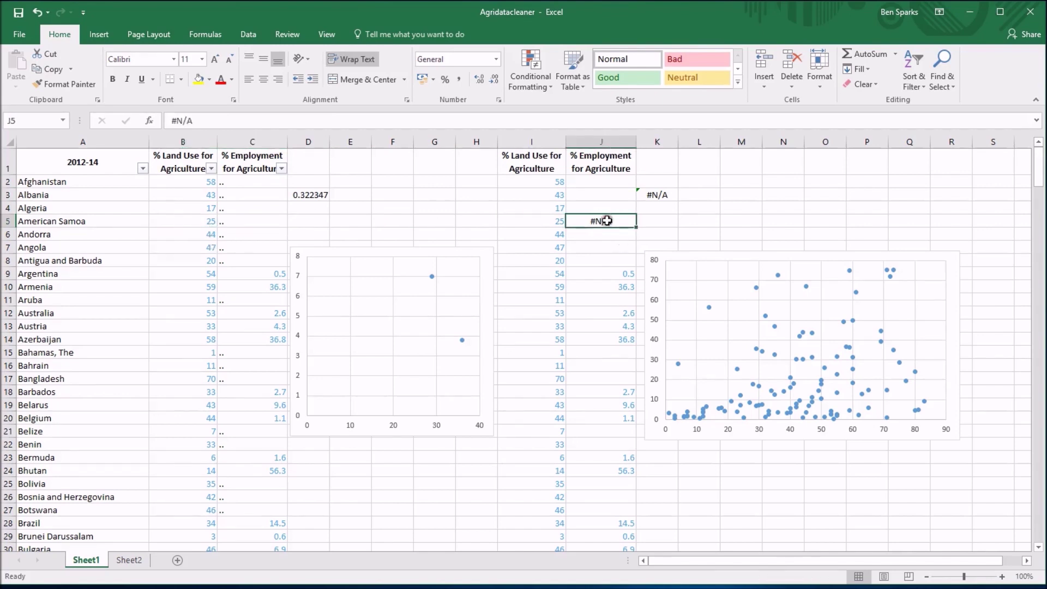
{"action": "left_click", "coordinate": [661, 192]}
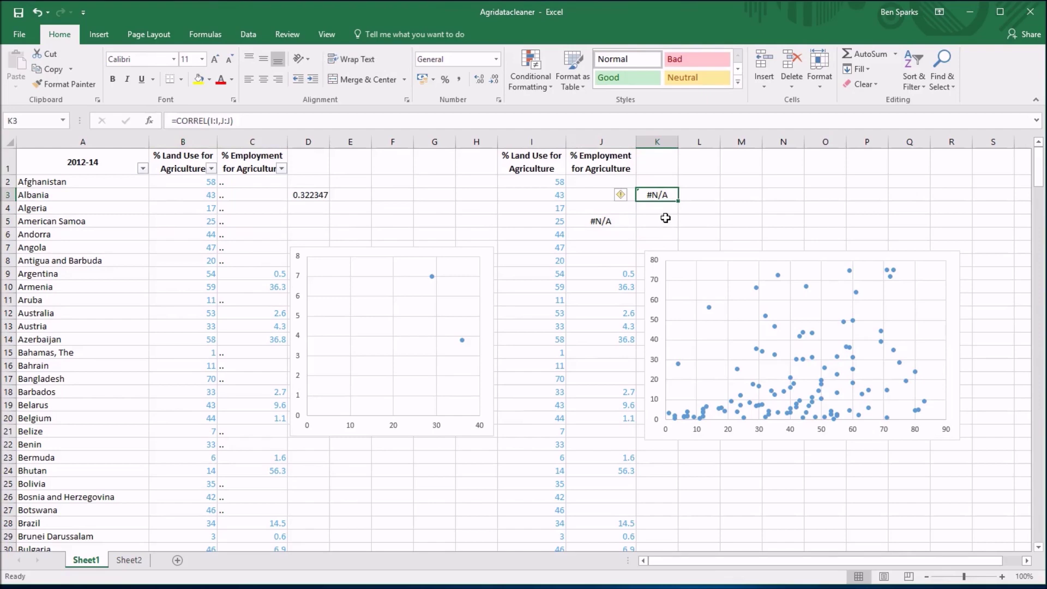
{"action": "left_click", "coordinate": [605, 220]}
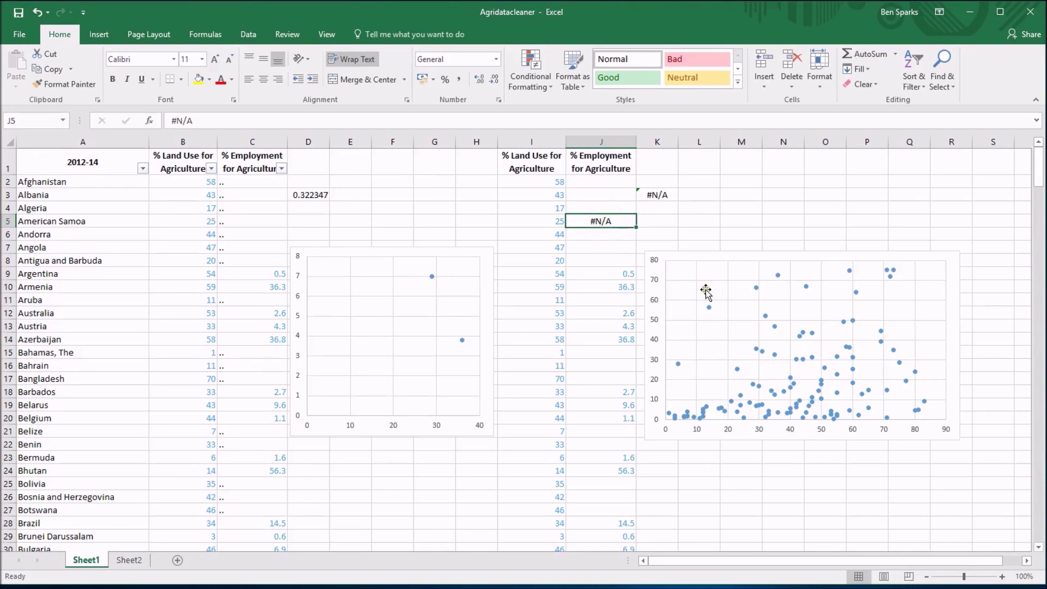
{"action": "left_click", "coordinate": [918, 307]}
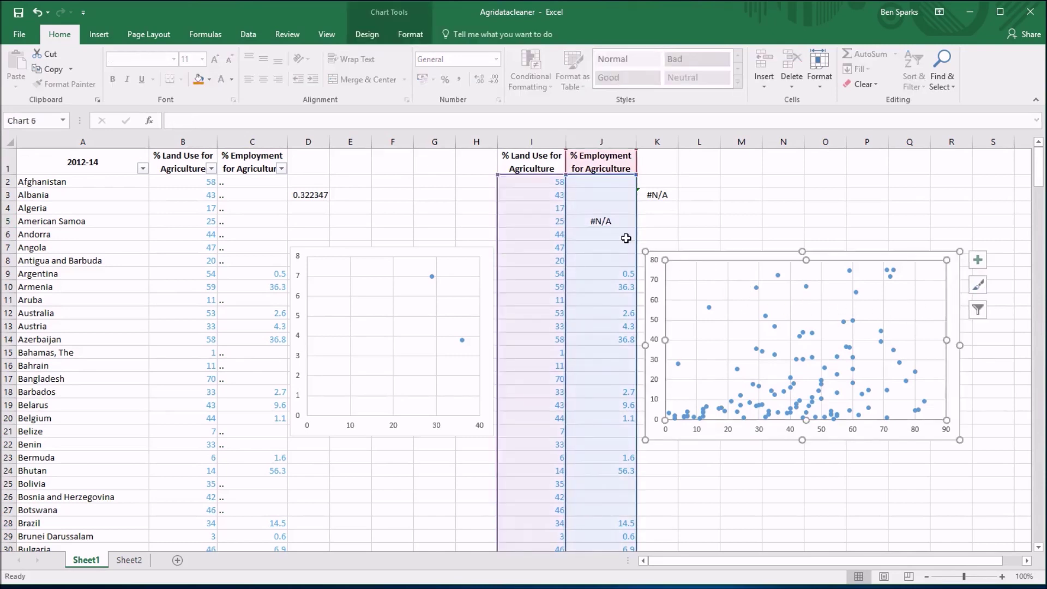
- Replace Argentina's employment value in J9 with =NA() and view its error-checking options
{"action": "left_click", "coordinate": [620, 273]}
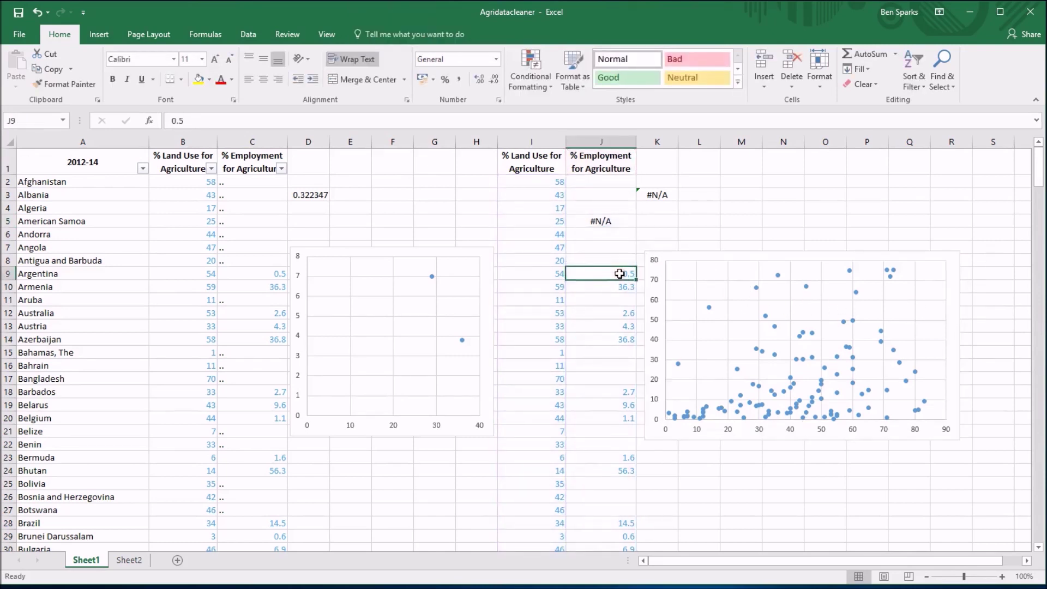
{"action": "type", "text": "="}
{"action": "type", "text": "NA()"}
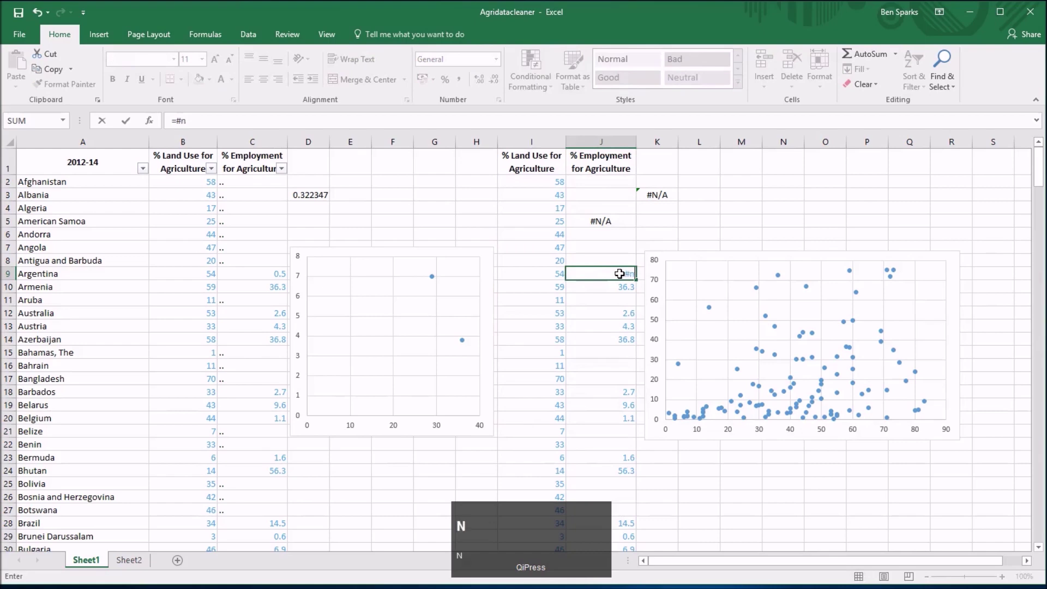
{"action": "key", "text": "Return"}
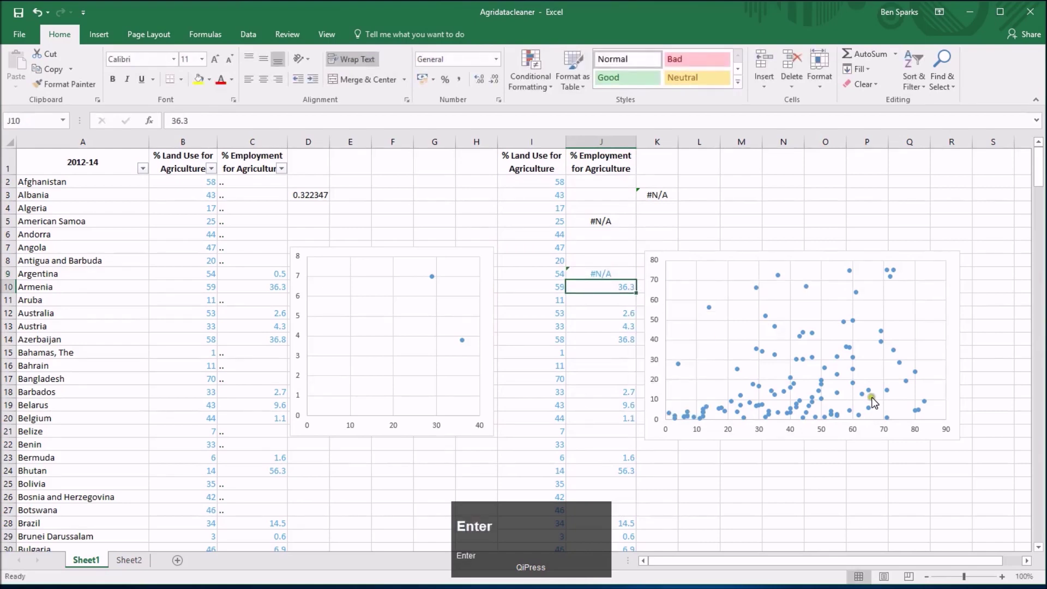
{"action": "left_click", "coordinate": [569, 271]}
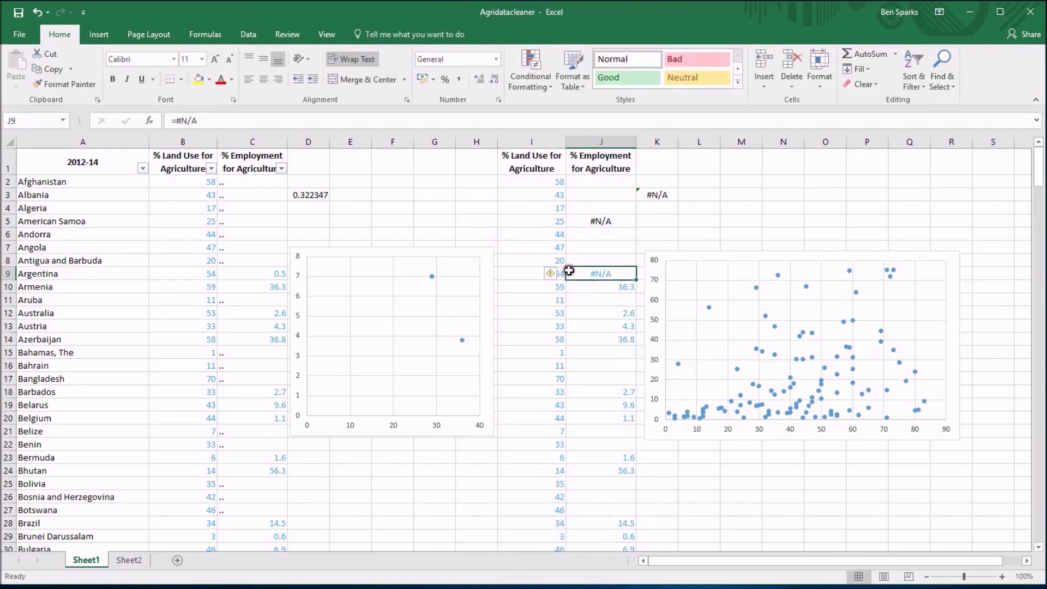
{"action": "left_click", "coordinate": [548, 275]}
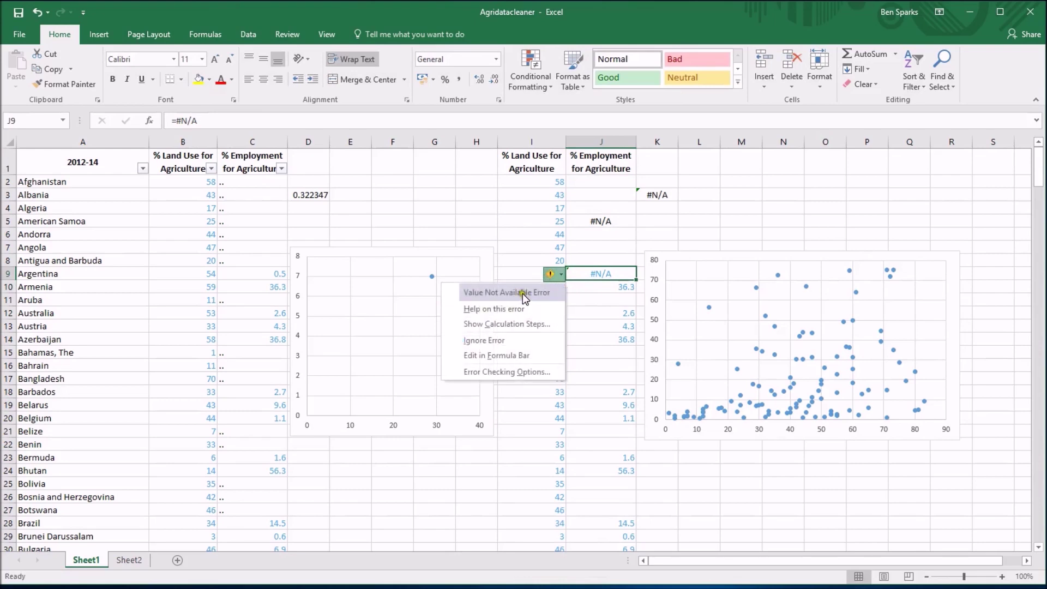
- Undo the error-value edits so J9 shows 0.5, J5 is empty, and K3 reads 0.322347
{"action": "left_click", "coordinate": [676, 212]}
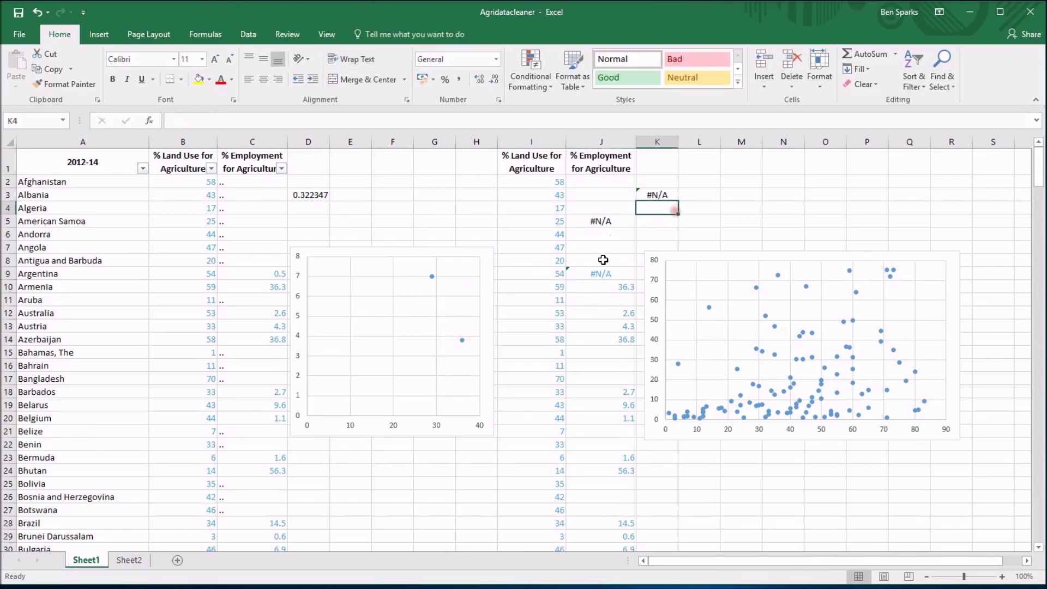
{"action": "left_click", "coordinate": [605, 277]}
{"action": "key", "text": "ctrl+z"}
{"action": "key", "text": "Escape"}
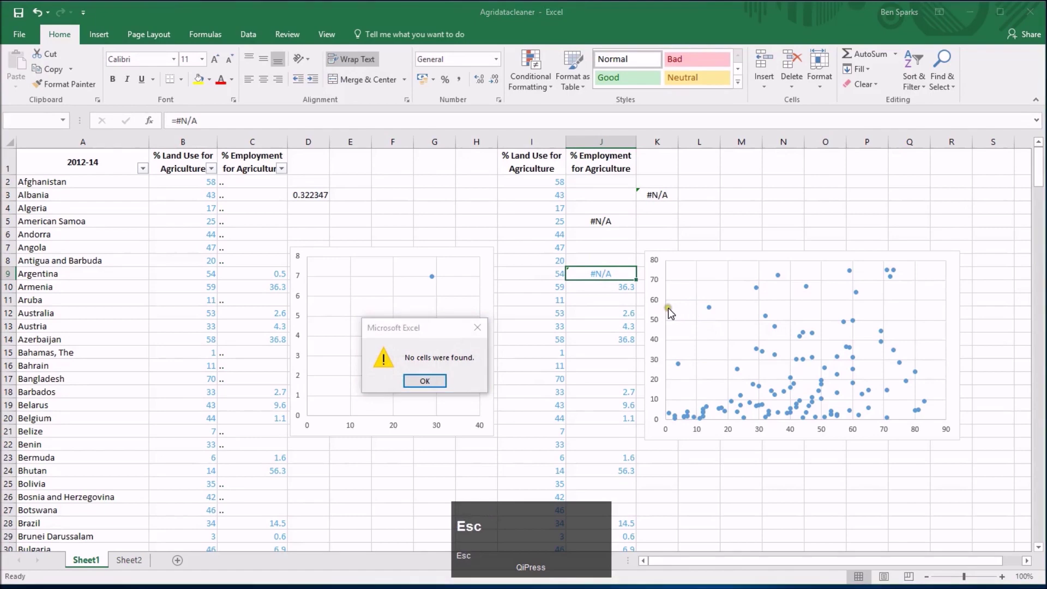
{"action": "key", "text": "ctrl+z"}
{"action": "key", "text": "ctrl+z"}
{"action": "key", "text": "ctrl+z"}
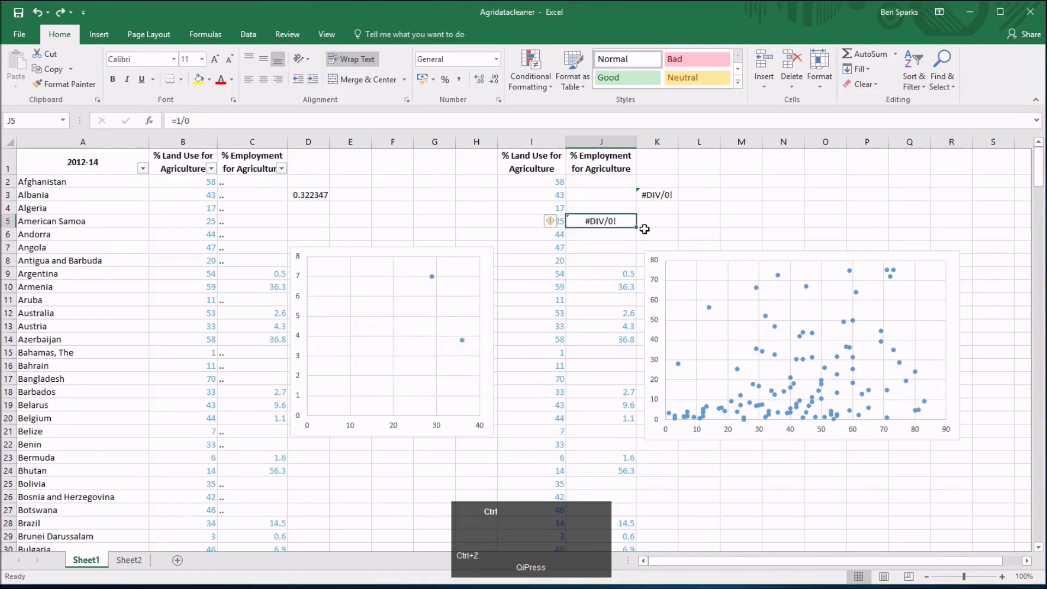
{"action": "left_click", "coordinate": [669, 197]}
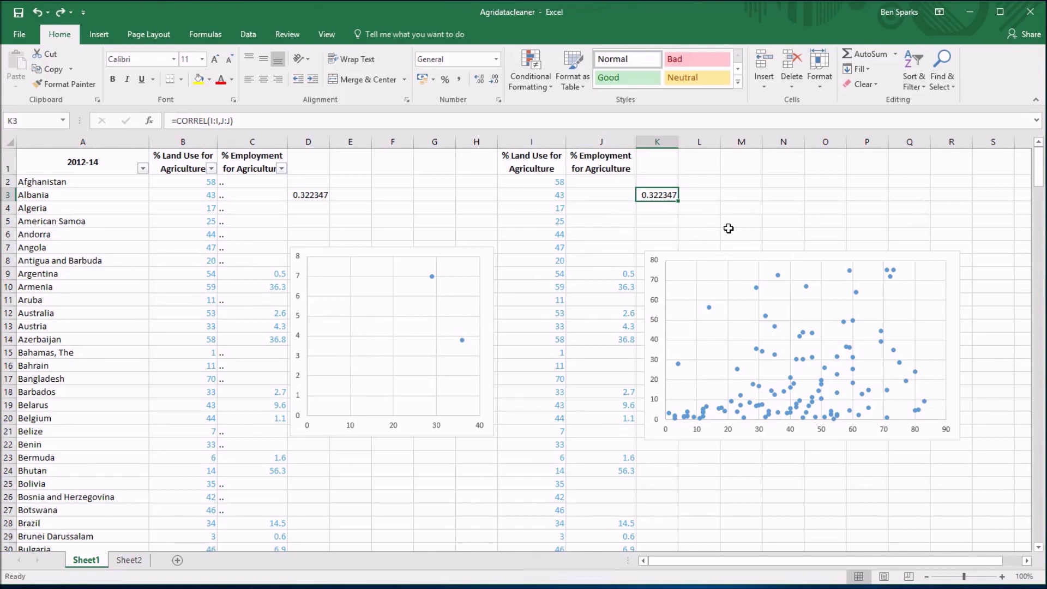
{"action": "left_click", "coordinate": [739, 226]}
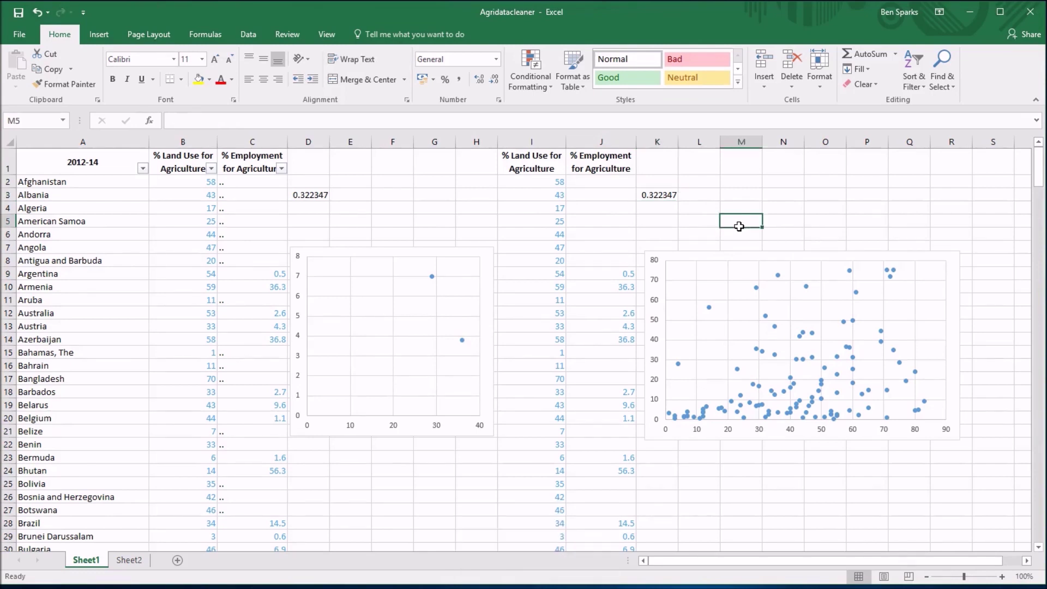